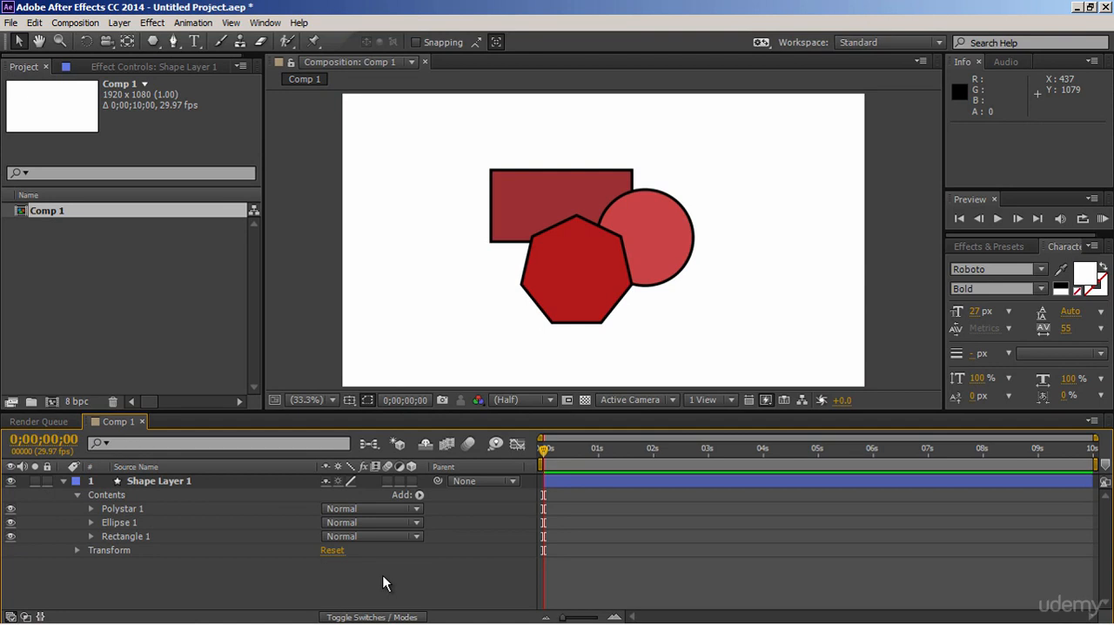
- Select Shape Layer 1, Polystar 1, Ellipse 1 and Rectangle 1 in turn to identify each shape, and clear the selection
click(302, 496)
click(293, 483)
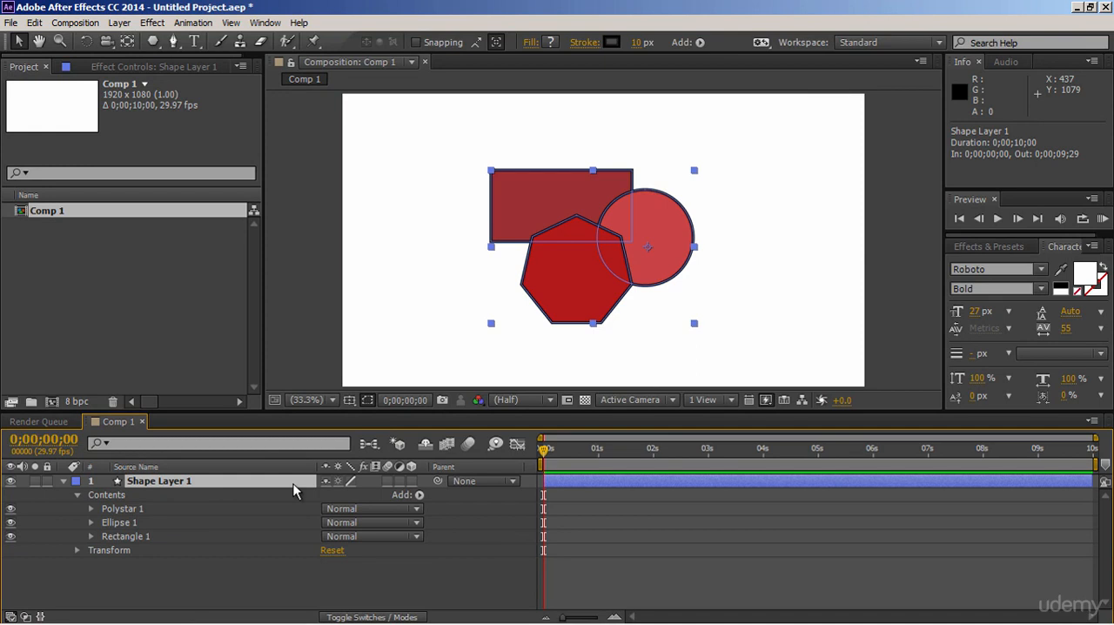
click(201, 508)
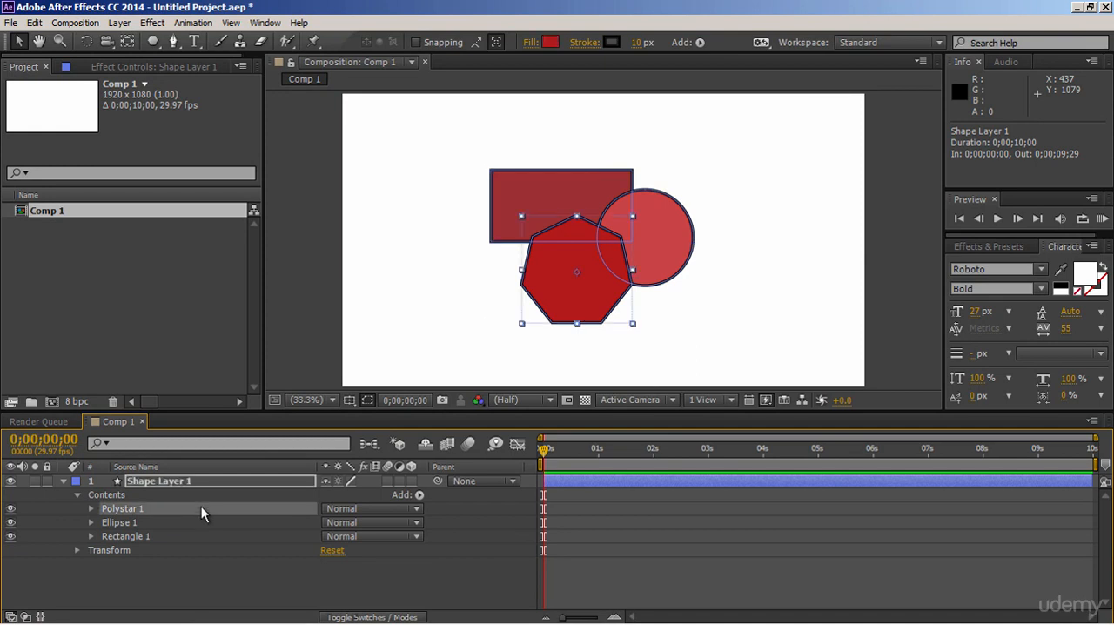
click(201, 521)
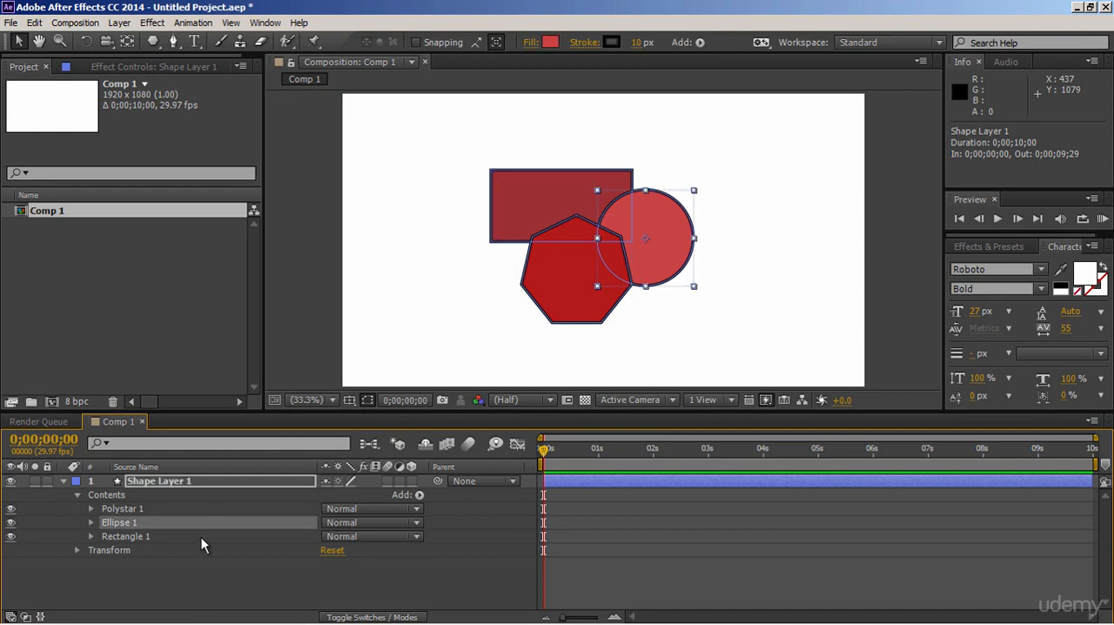
click(201, 536)
click(230, 564)
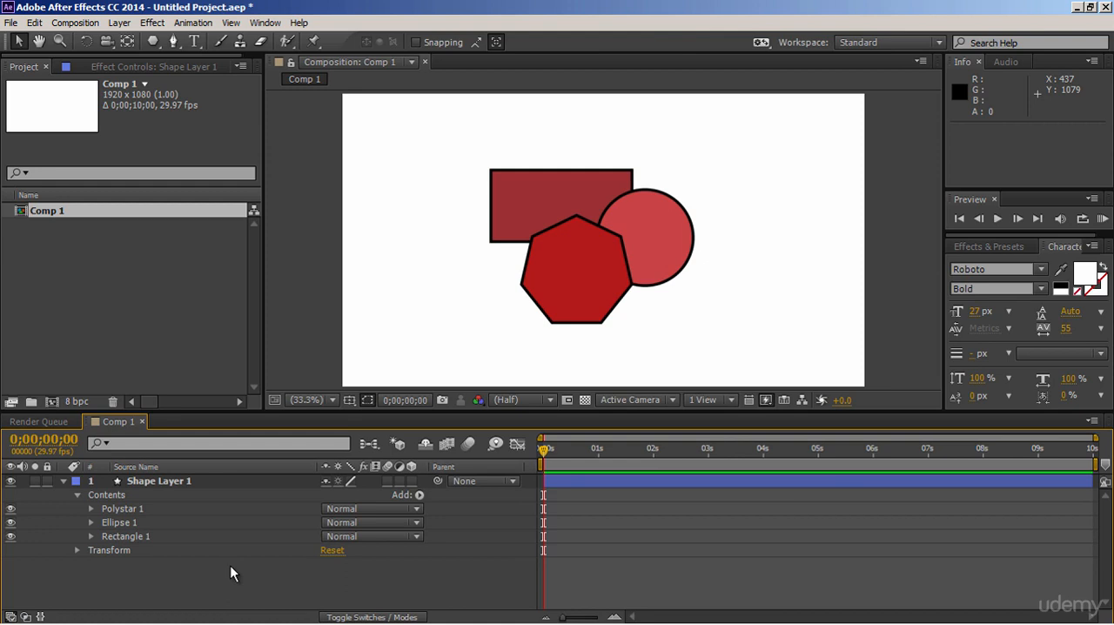
- Add a Merge Paths operation to Shape Layer 1's contents and expand it to show its Mode setting
click(420, 494)
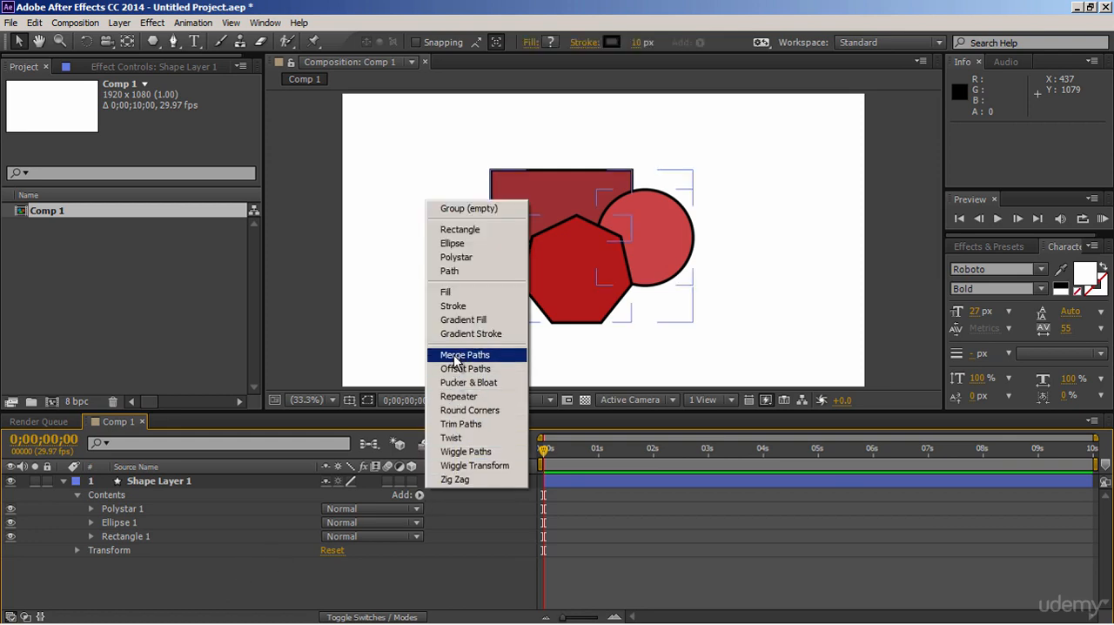
click(454, 355)
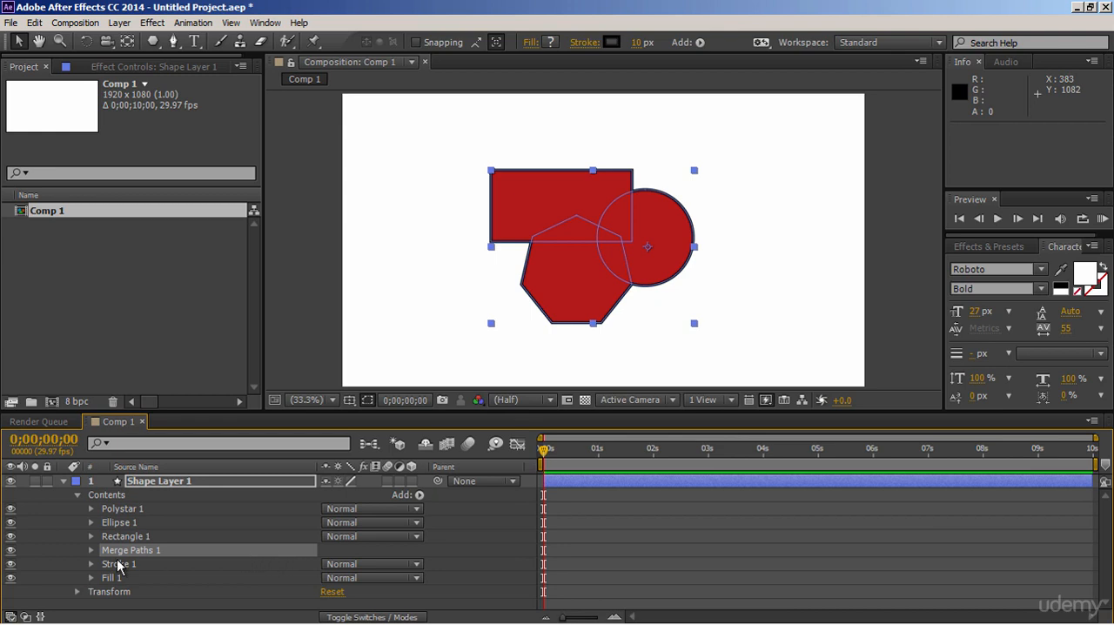
click(91, 550)
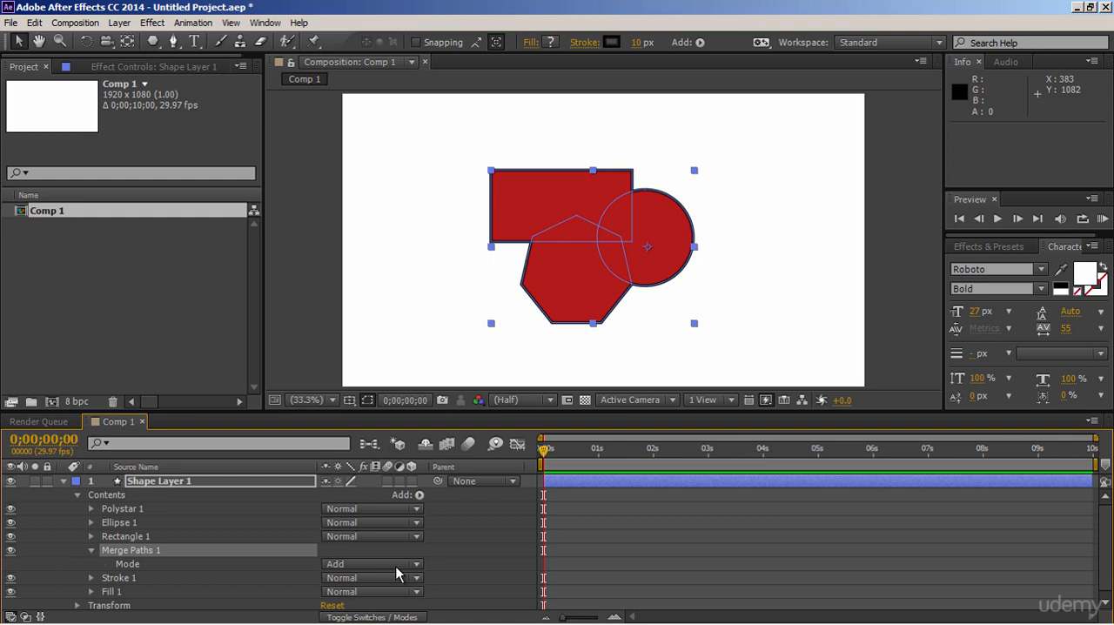
click(309, 350)
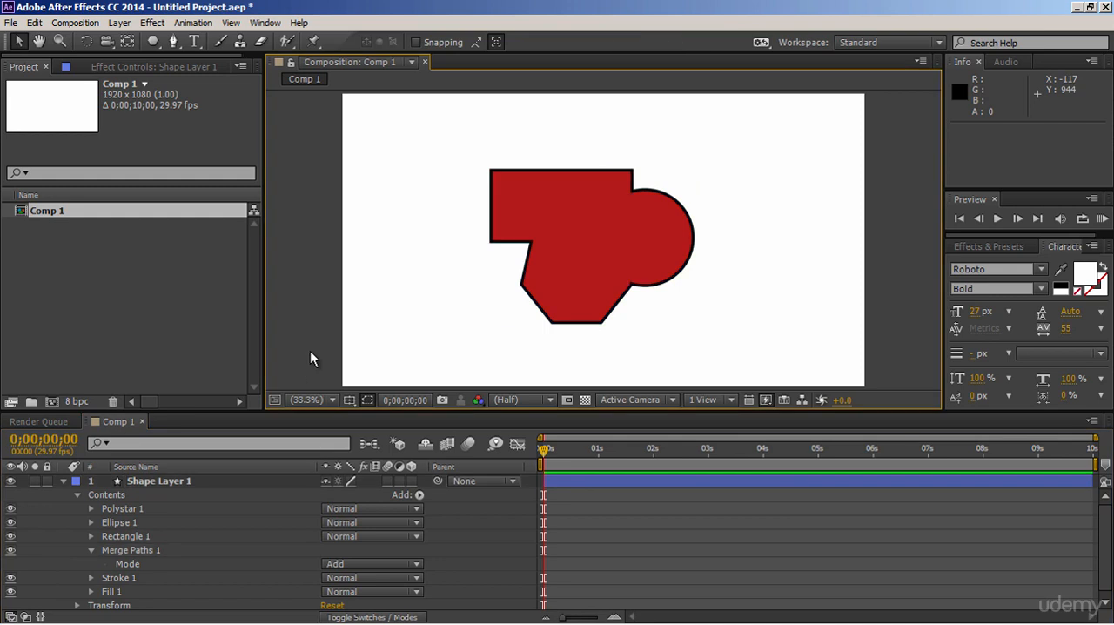
- Try the Subtract, Intersect and Exclude Intersections modes of Merge Paths 1, return it to Add and collapse it
click(372, 564)
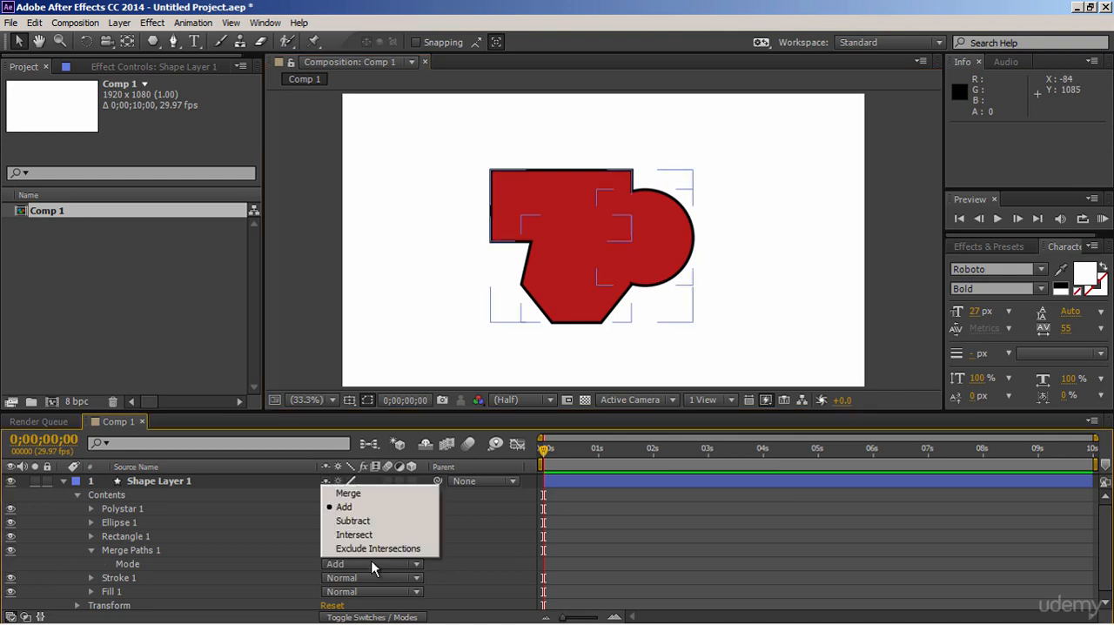
click(360, 521)
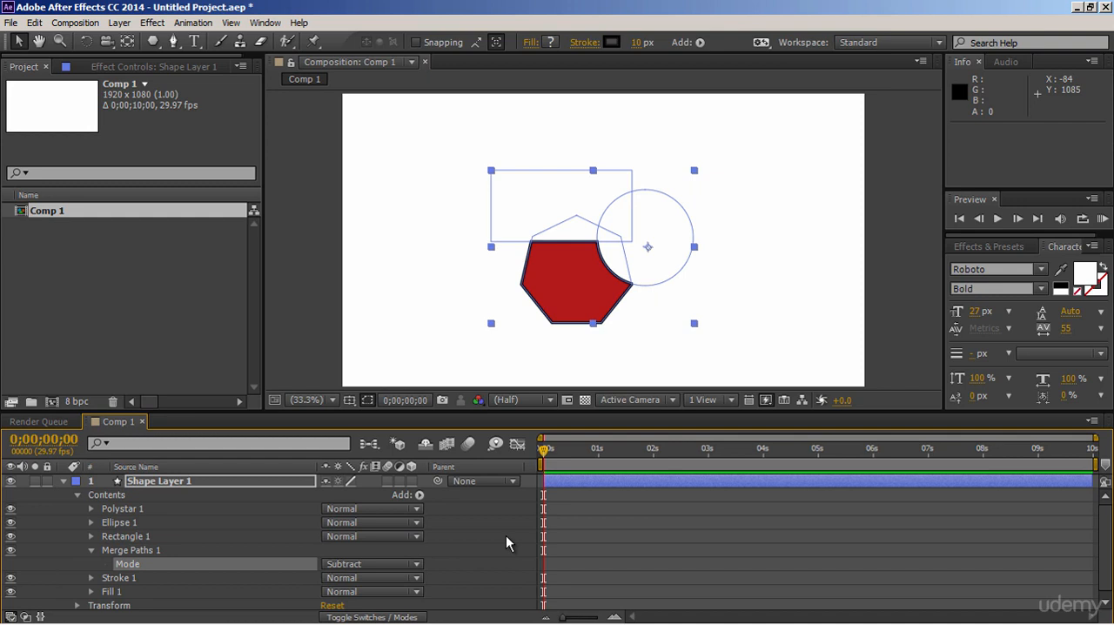
click(405, 564)
click(383, 538)
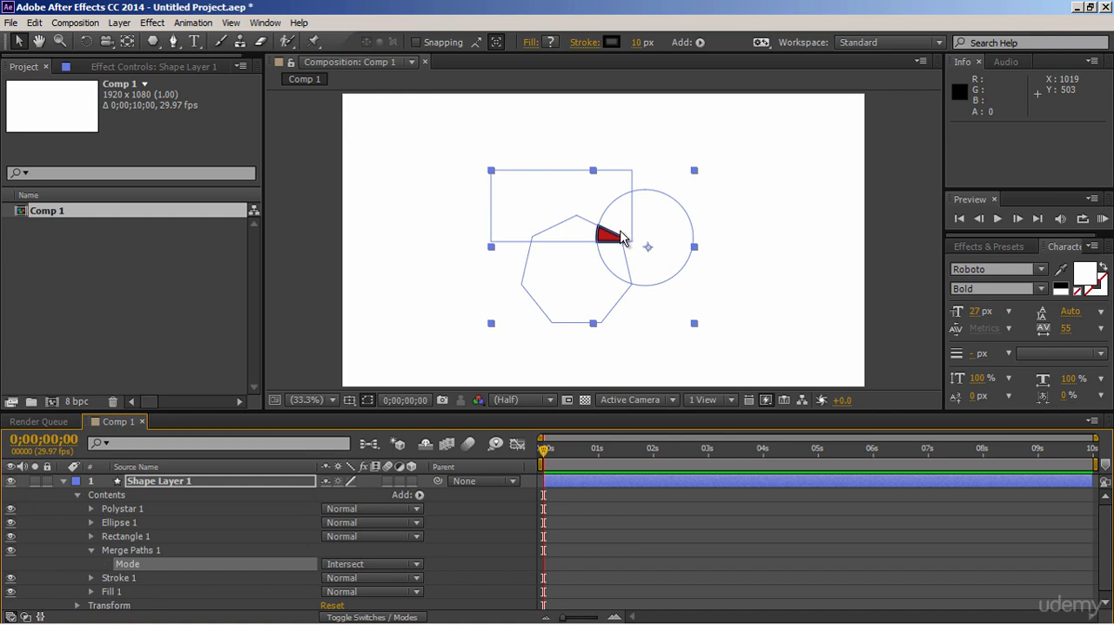
click(413, 563)
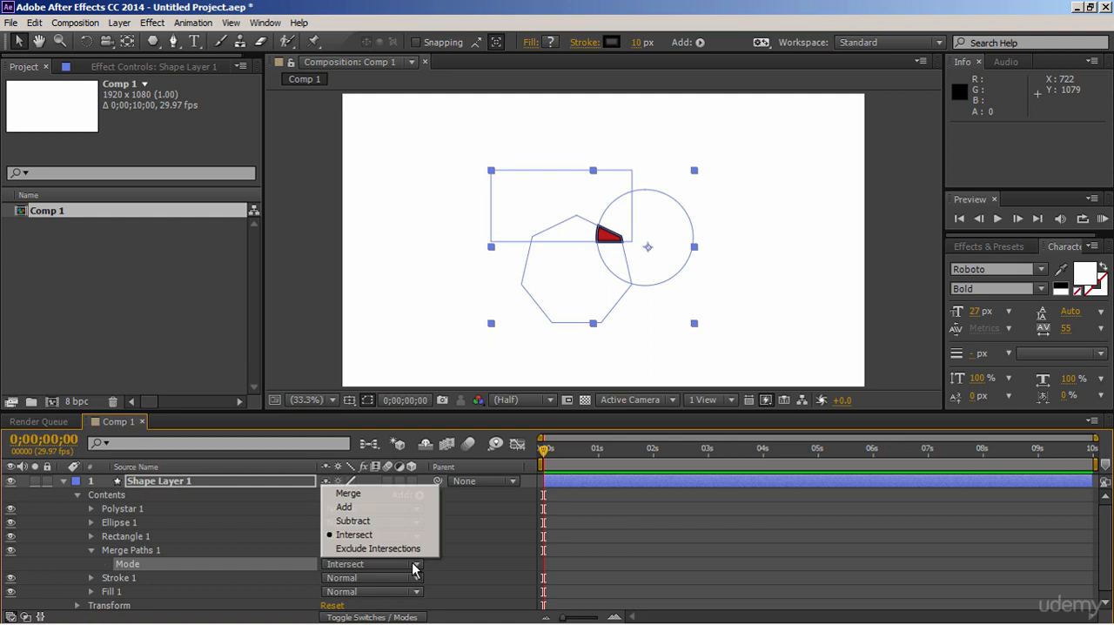
click(409, 550)
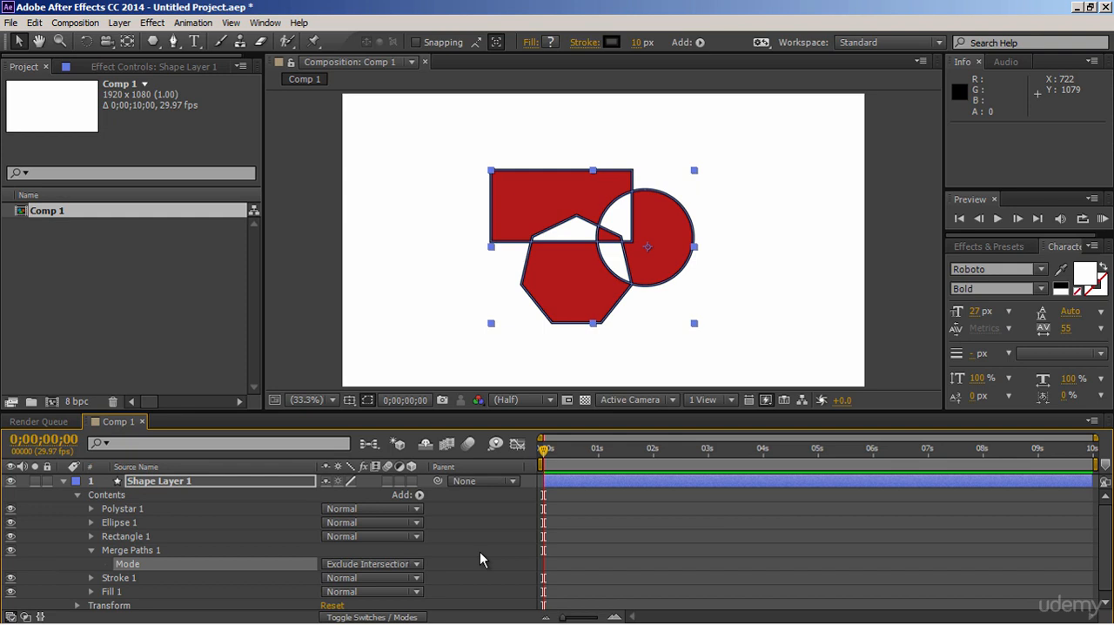
click(418, 566)
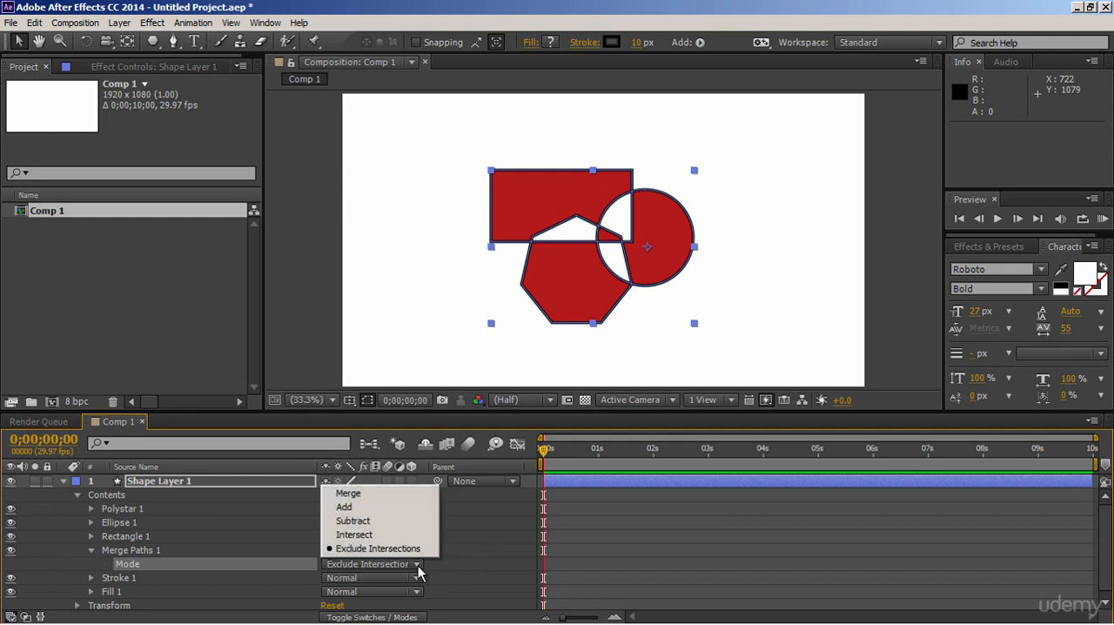
click(357, 508)
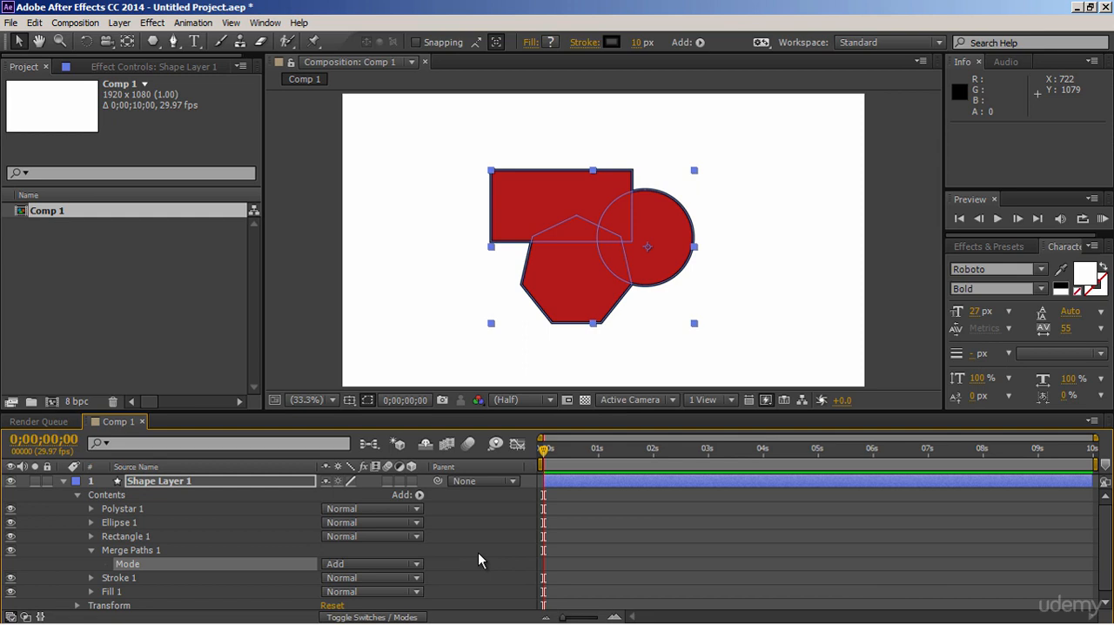
click(90, 550)
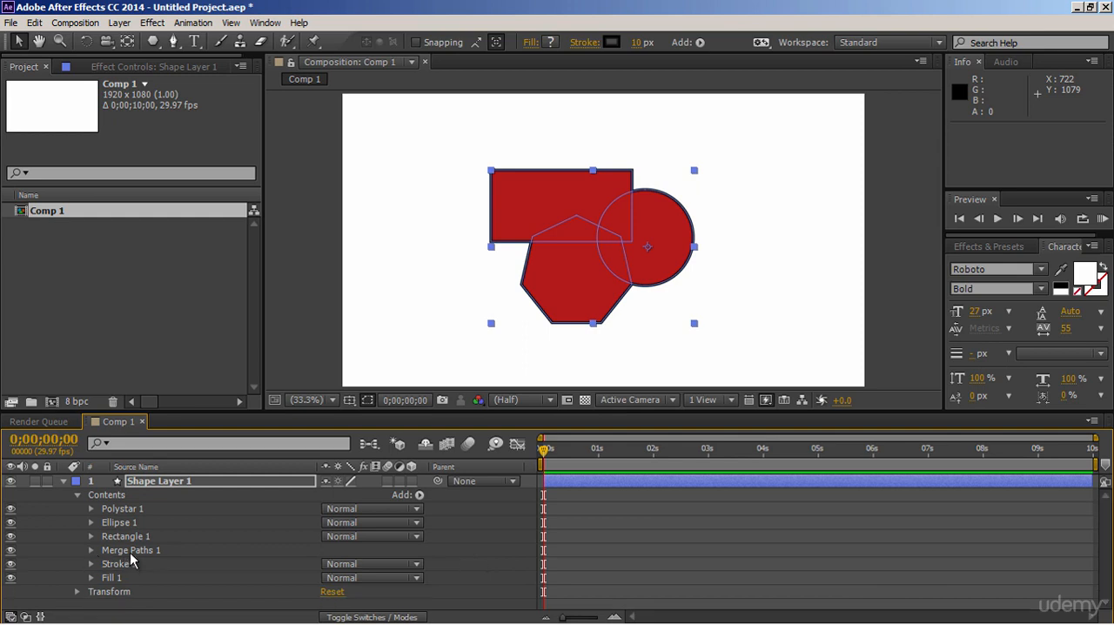
- Try placing Merge Paths 1 above Rectangle 1 in the layer contents, and undo the move
click(132, 552)
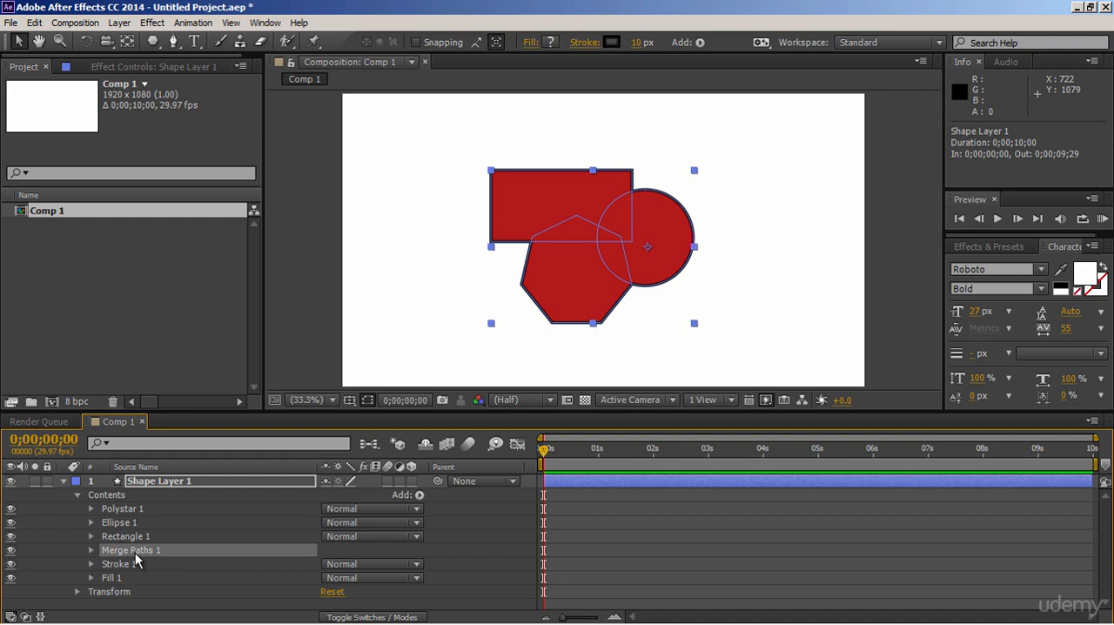
drag(134, 554, 142, 536)
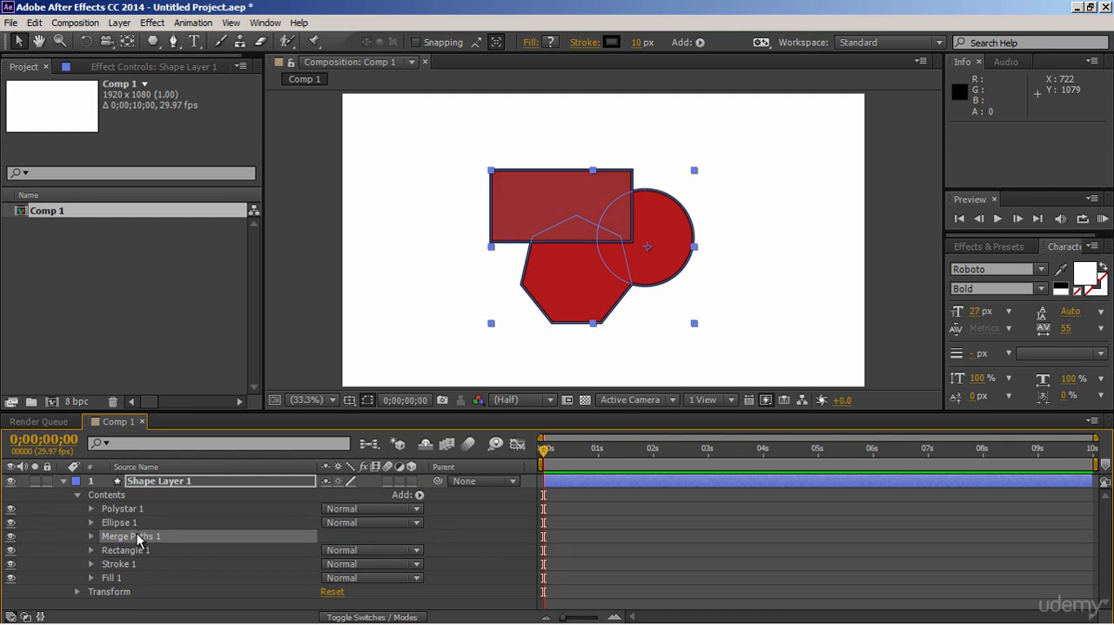
click(516, 543)
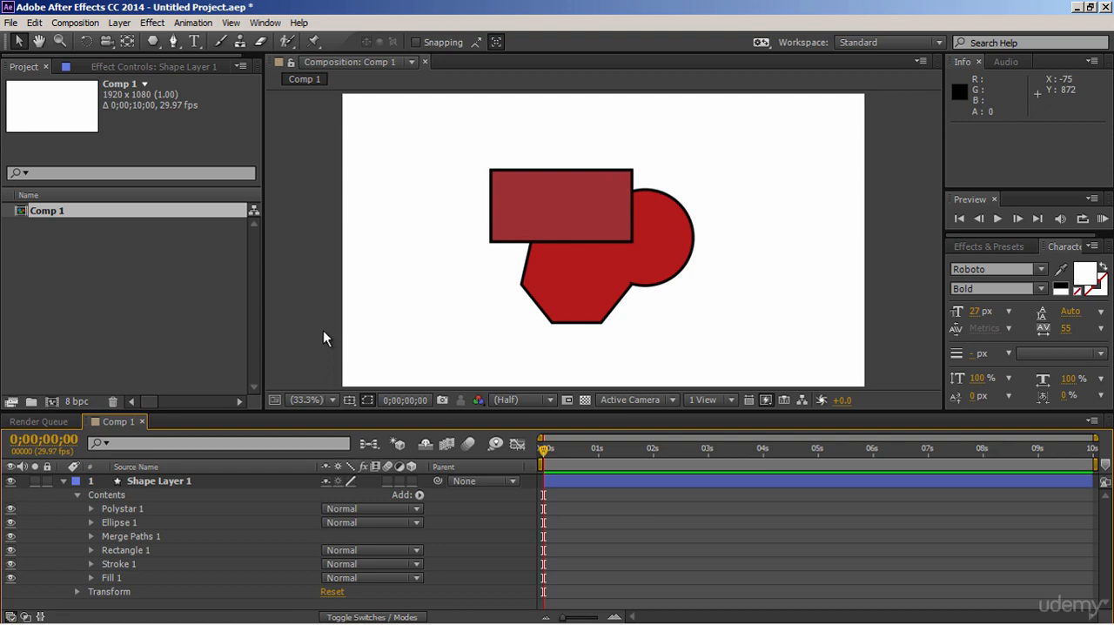
key(ctrl+z)
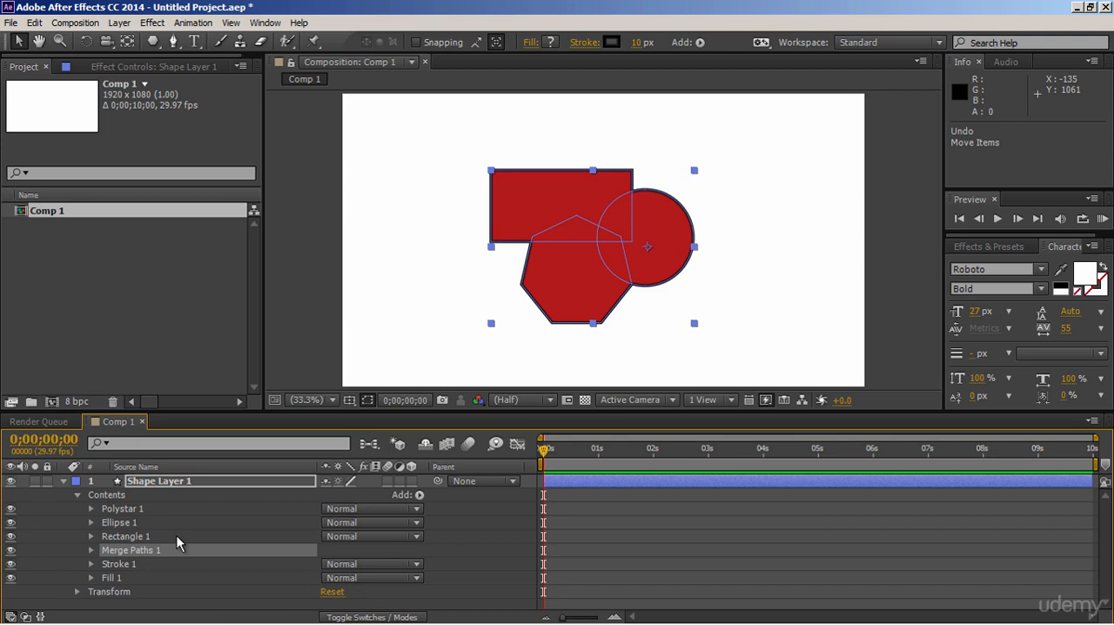
- Select the shared Stroke 1 and Fill 1 below Merge Paths 1 to identify them
click(134, 563)
click(130, 578)
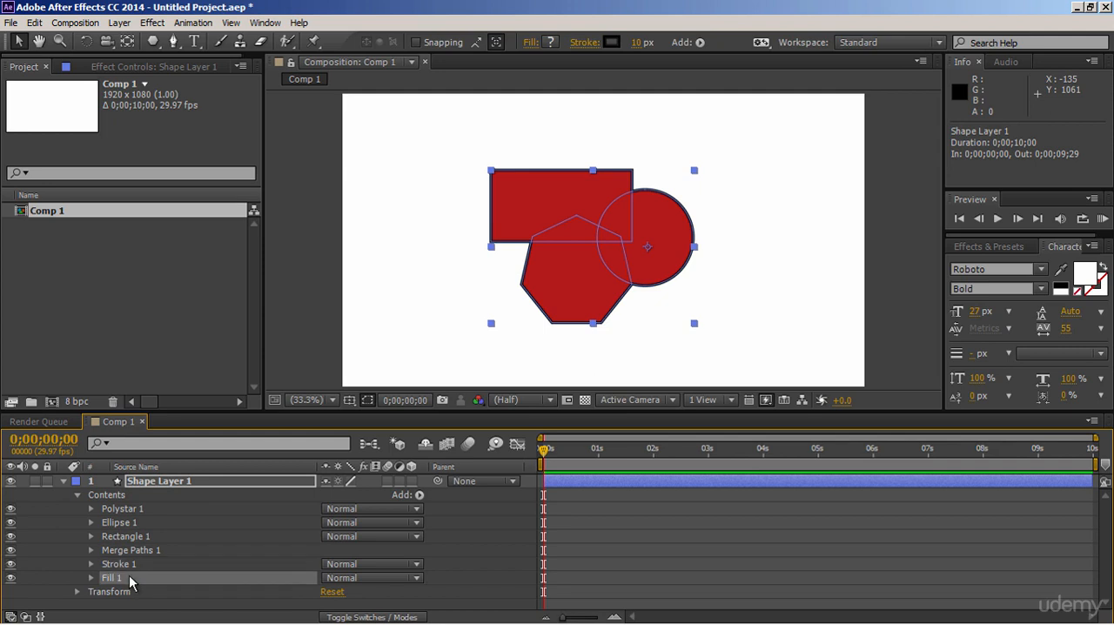
click(134, 565)
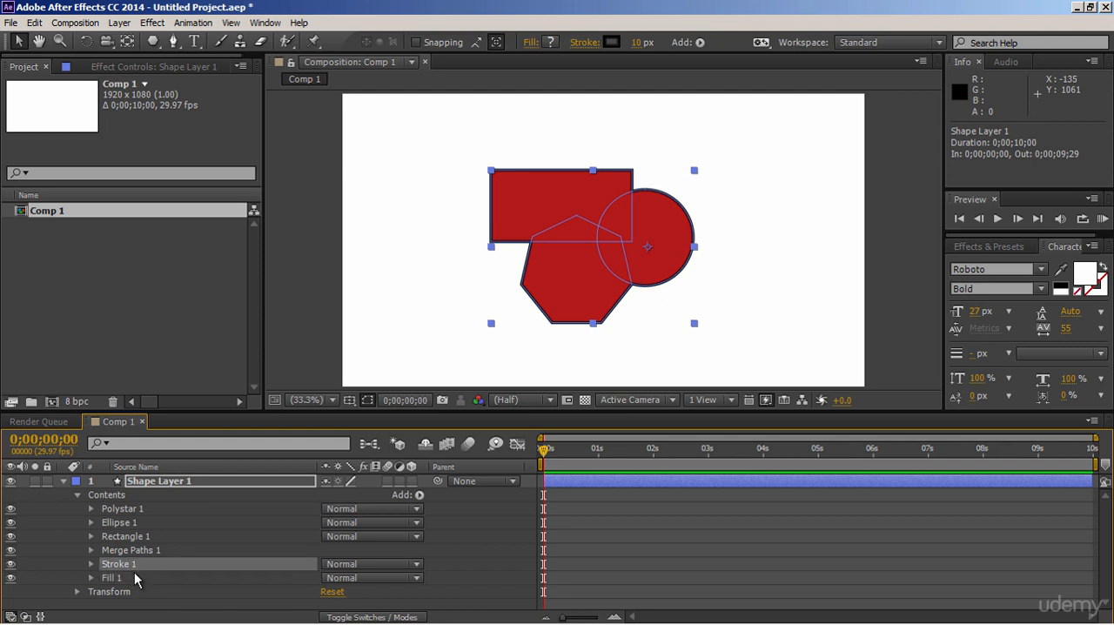
click(135, 579)
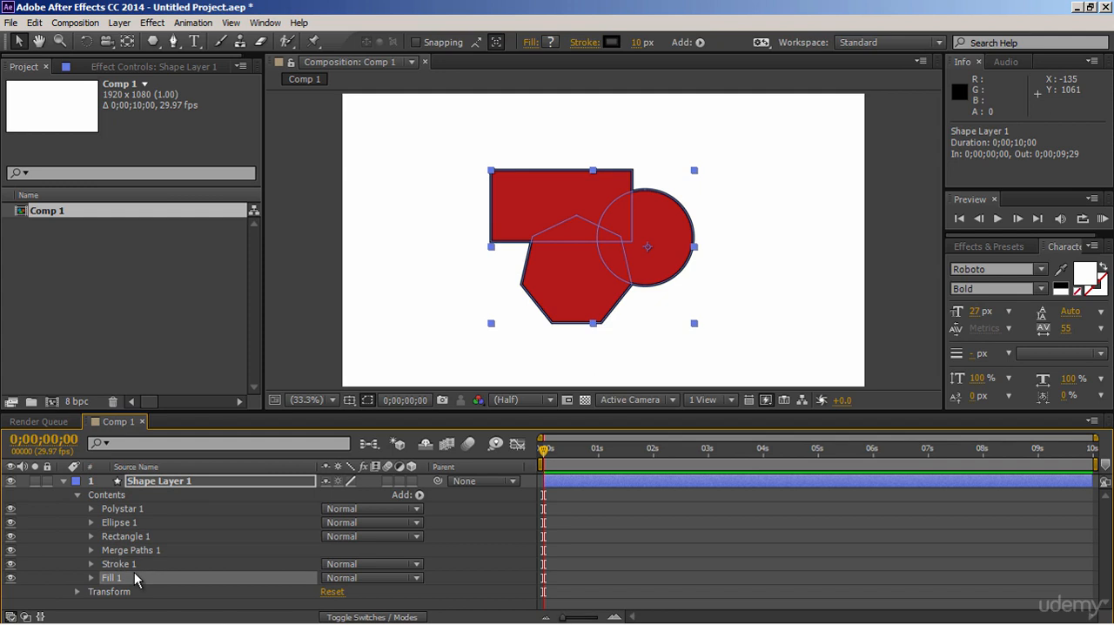
- Set Polystar 1's own fill color to light red D35E5E
click(130, 509)
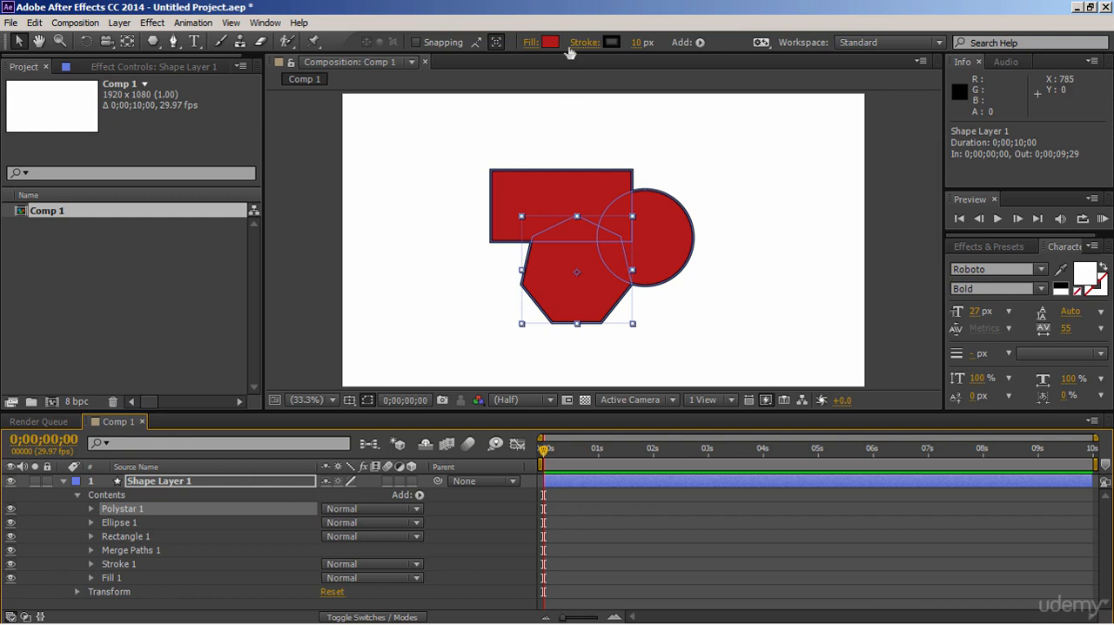
click(548, 43)
drag(286, 262, 235, 219)
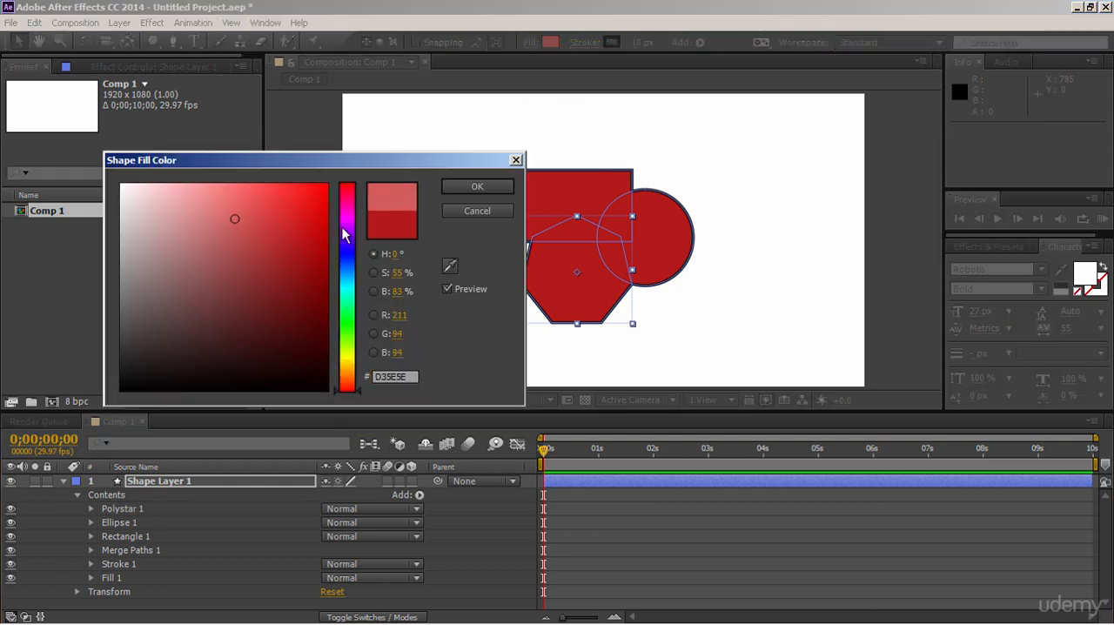
click(458, 190)
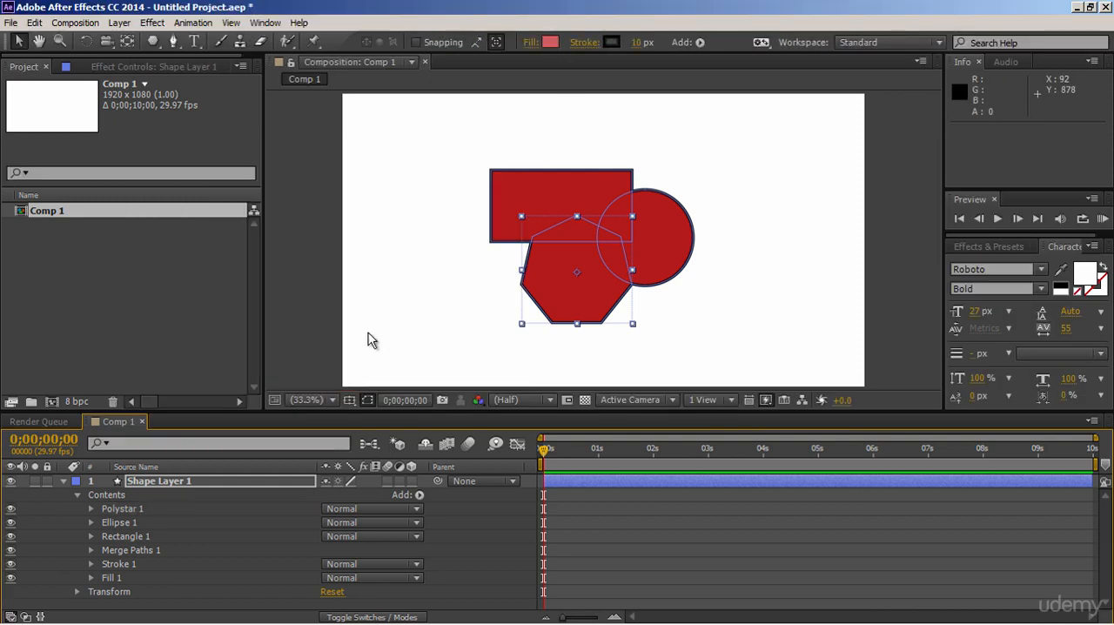
- Set the color of the Fill 1 inside Polystar 1 to a very dark red, and collapse Polystar 1
click(91, 509)
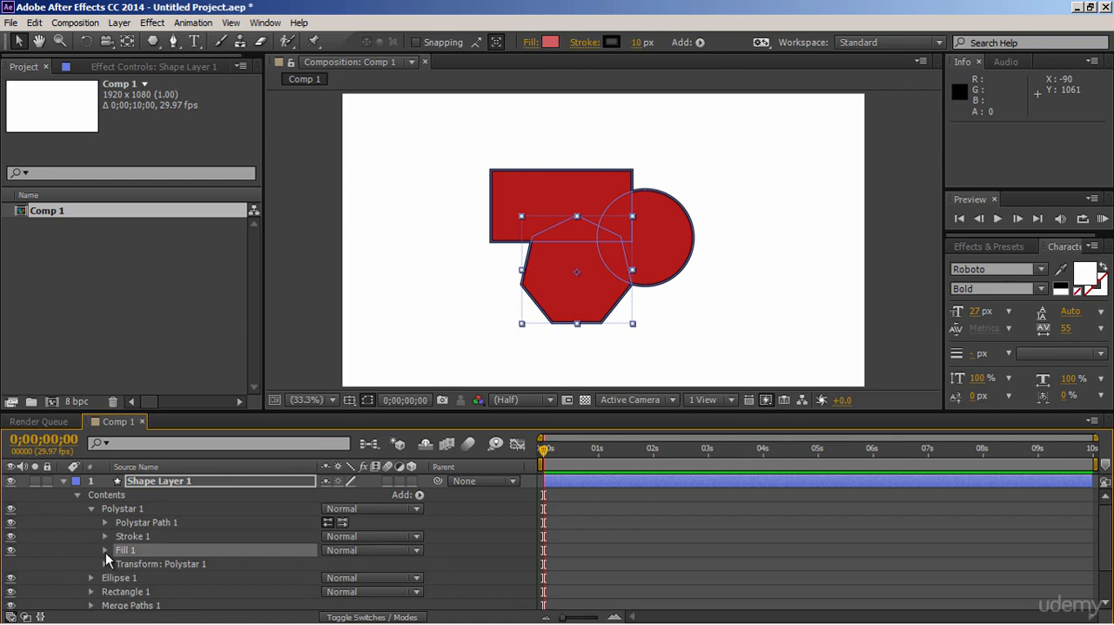
click(105, 549)
click(329, 588)
drag(306, 378, 316, 356)
click(477, 186)
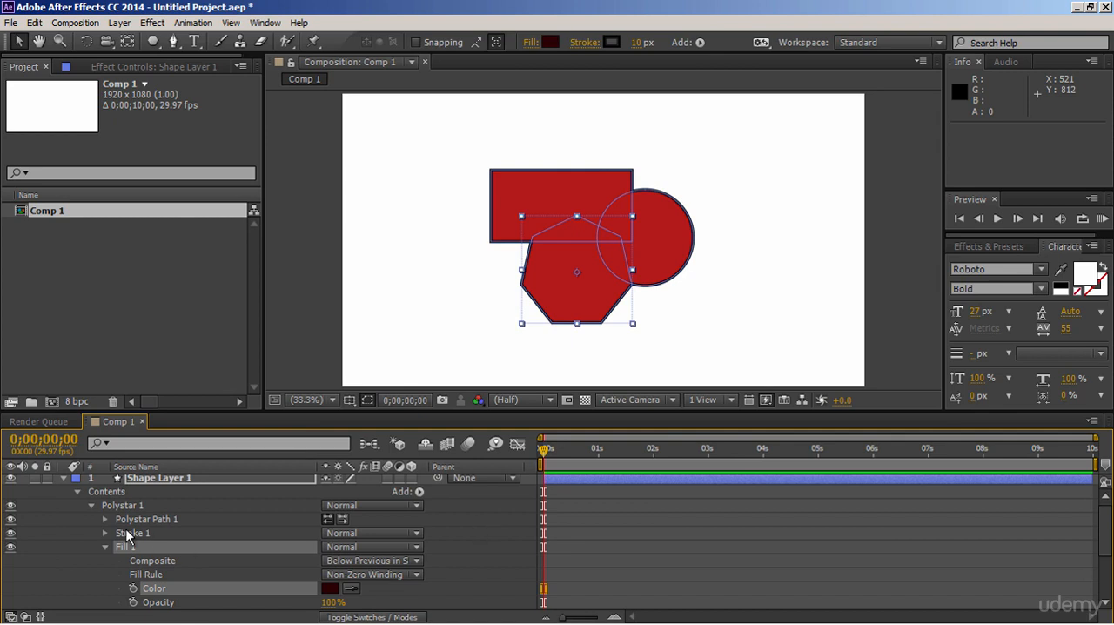
click(91, 505)
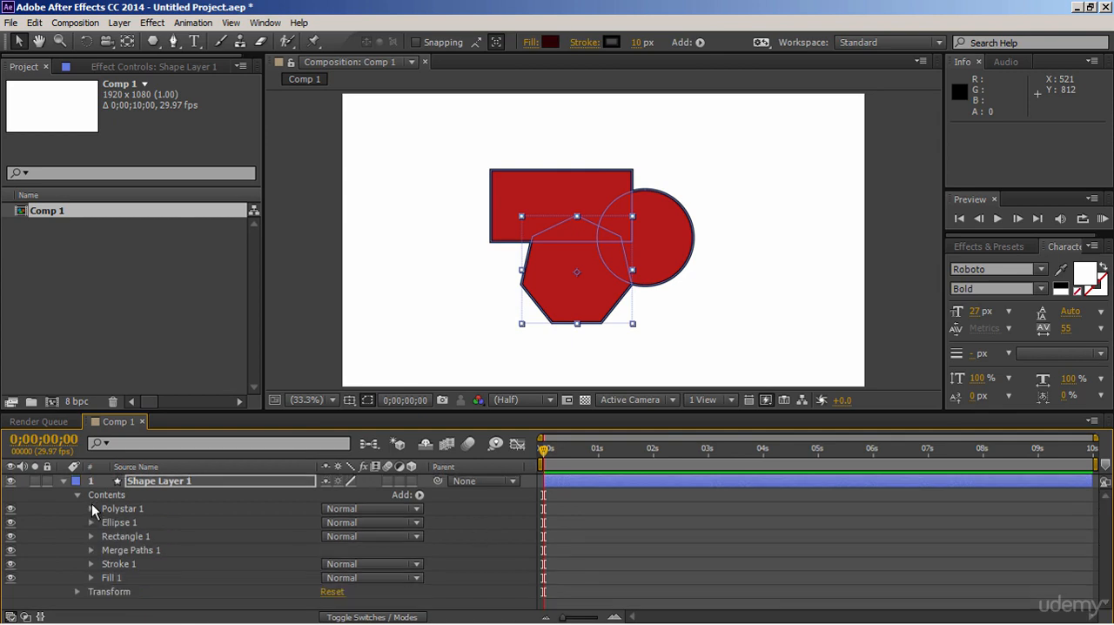
- Change the color of the shared Fill 1 below Merge Paths 1 to a brighter red, collapse it and clear the selection
click(91, 577)
click(330, 588)
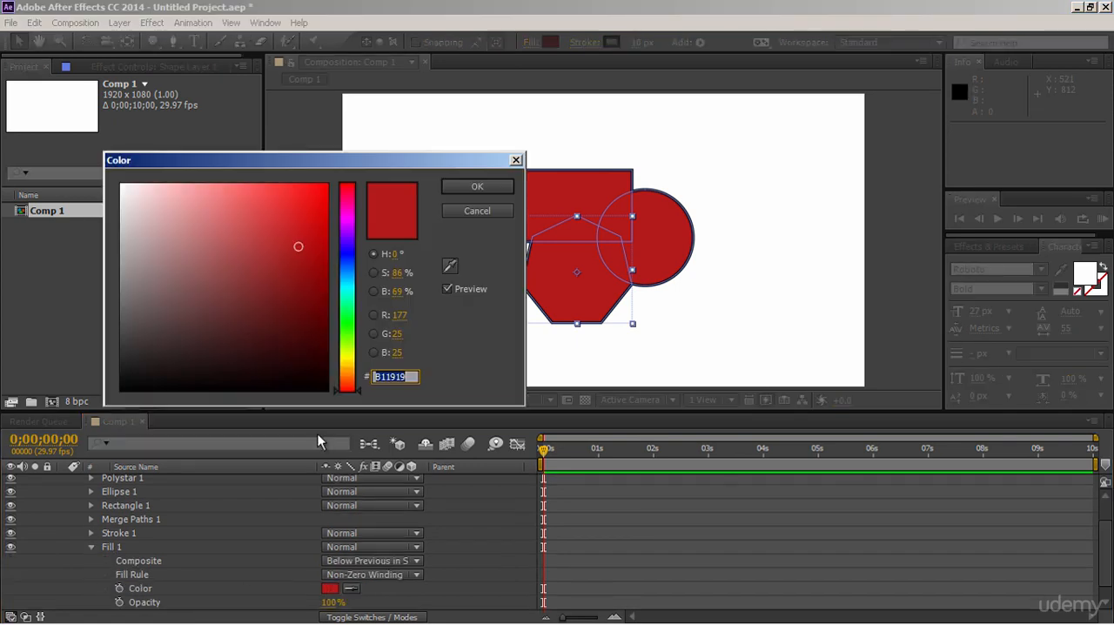
mouse_move(244, 265)
mouse_down()
mouse_move(241, 249)
mouse_move(299, 232)
mouse_move(285, 224)
mouse_up()
click(477, 186)
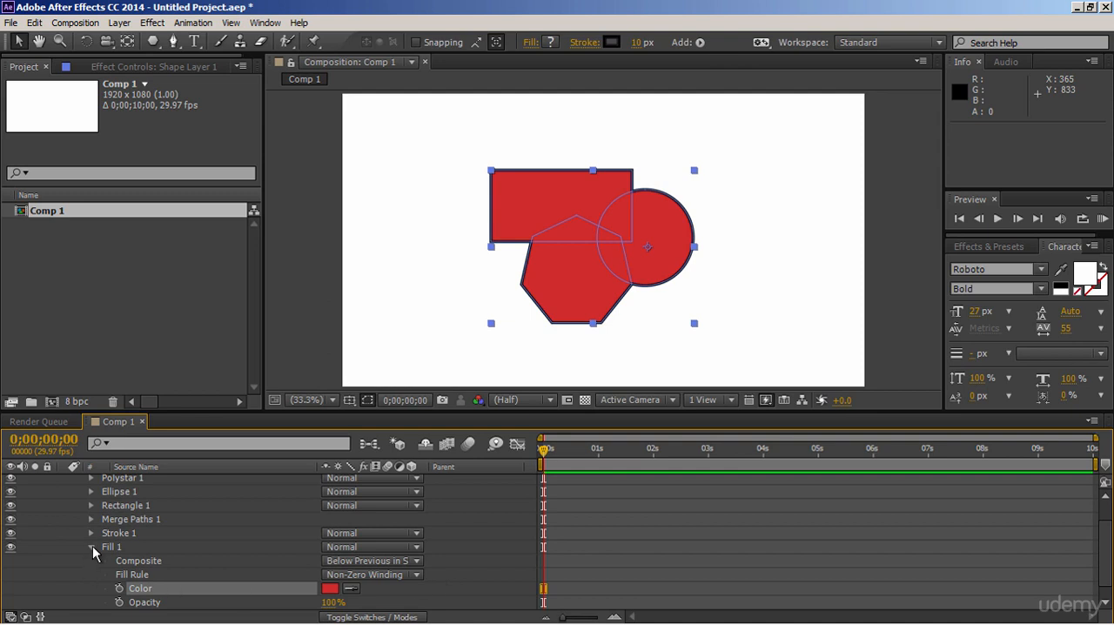
click(91, 547)
click(455, 559)
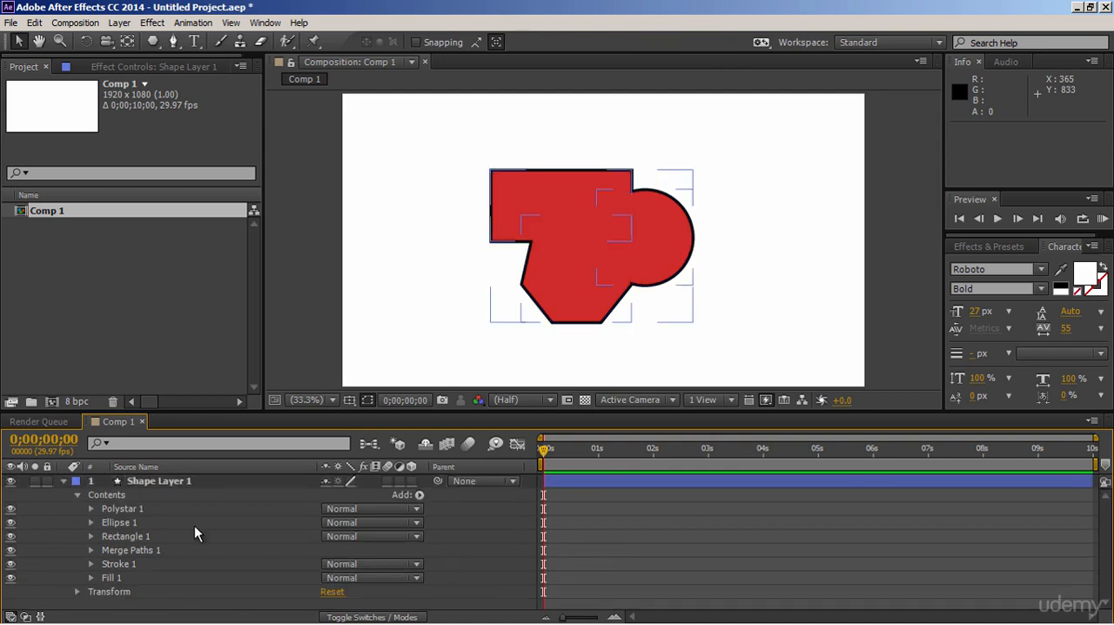
- Hide Shape Layer 1 and activate the Rectangle tool with a stroke width of 0 px
click(10, 482)
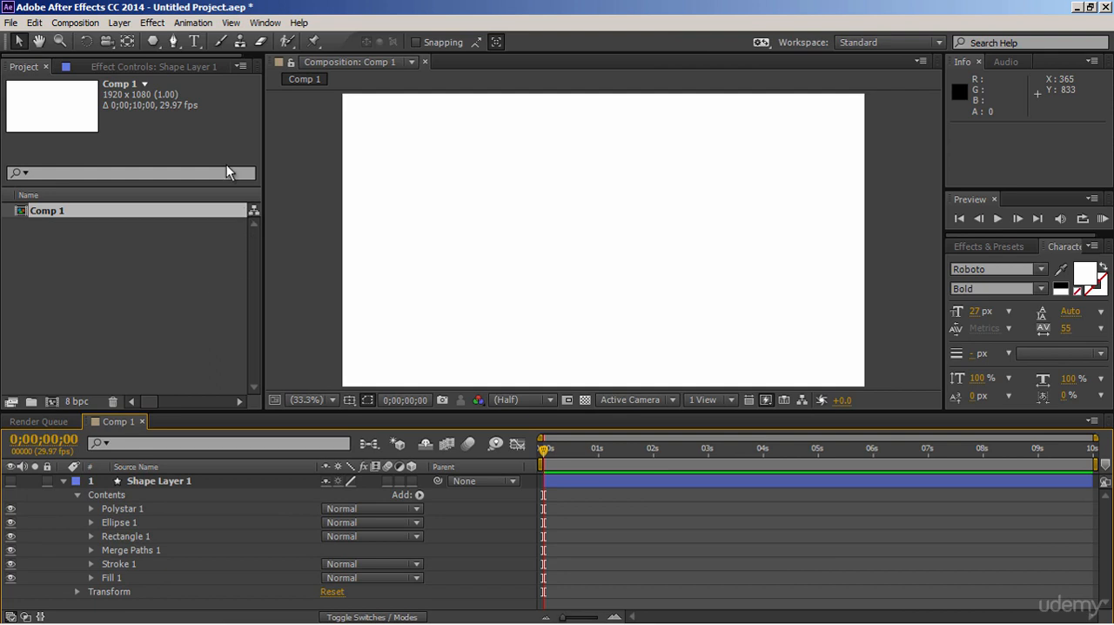
click(154, 44)
drag(156, 45, 209, 57)
click(524, 42)
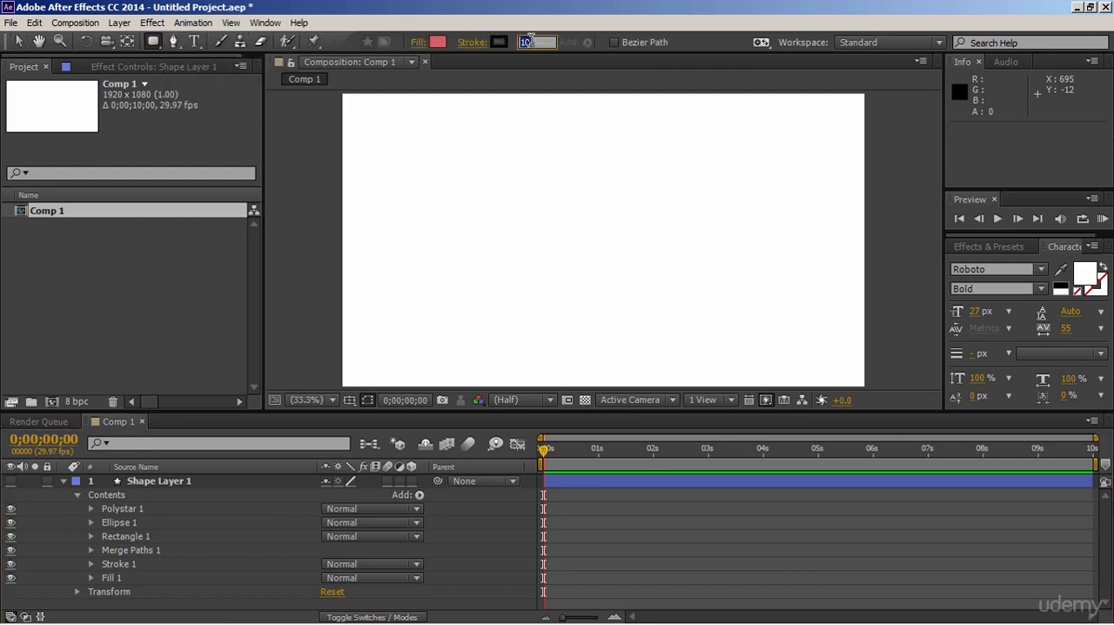
- Set the fill color for new shapes to a neutral grey, and collapse Shape Layer 1
click(437, 43)
drag(140, 303, 120, 301)
click(455, 186)
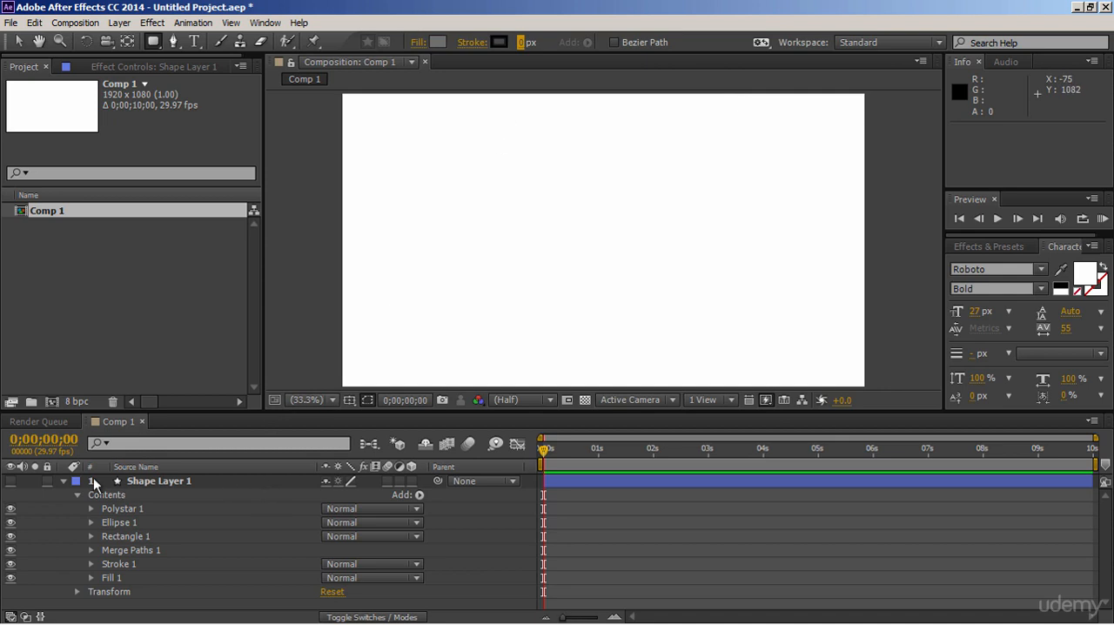
click(63, 481)
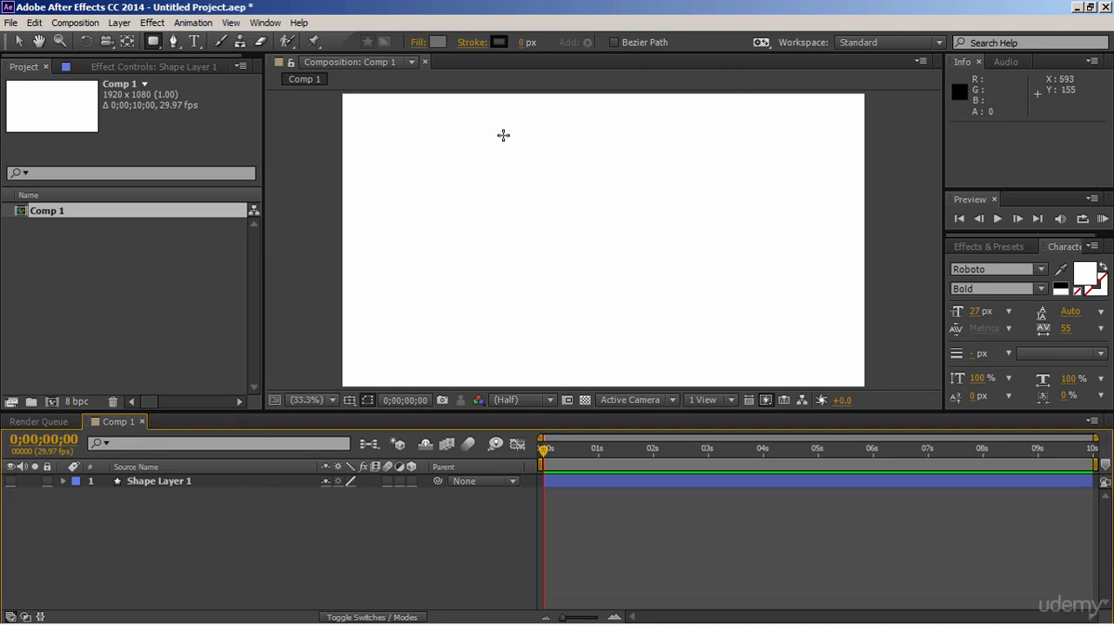
- Draw a tall rounded rectangle about 549 by 960 px as the phone body, and a sharp-cornered rectangle inside it as the screen
mouse_move(516, 110)
mouse_down()
mouse_move(586, 184)
mouse_move(665, 371)
mouse_up()
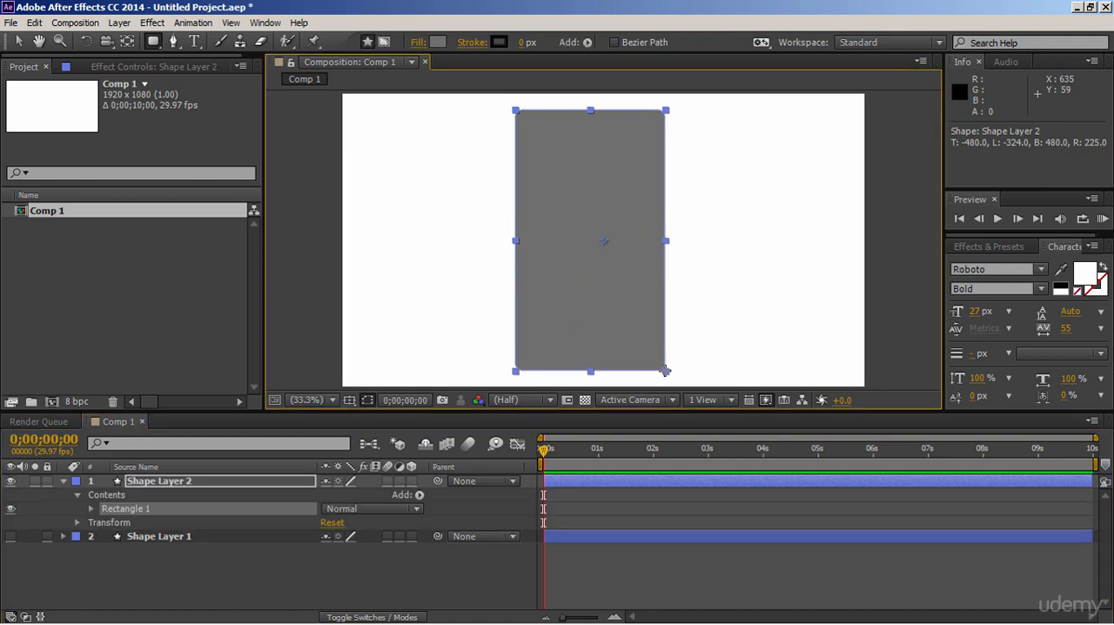
click(160, 45)
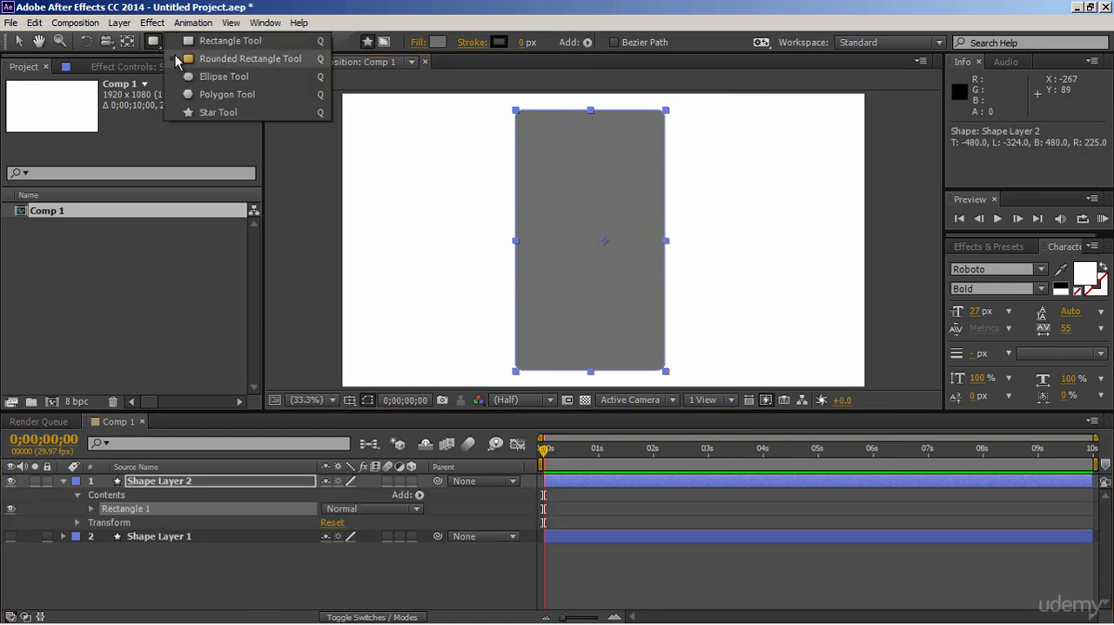
click(178, 41)
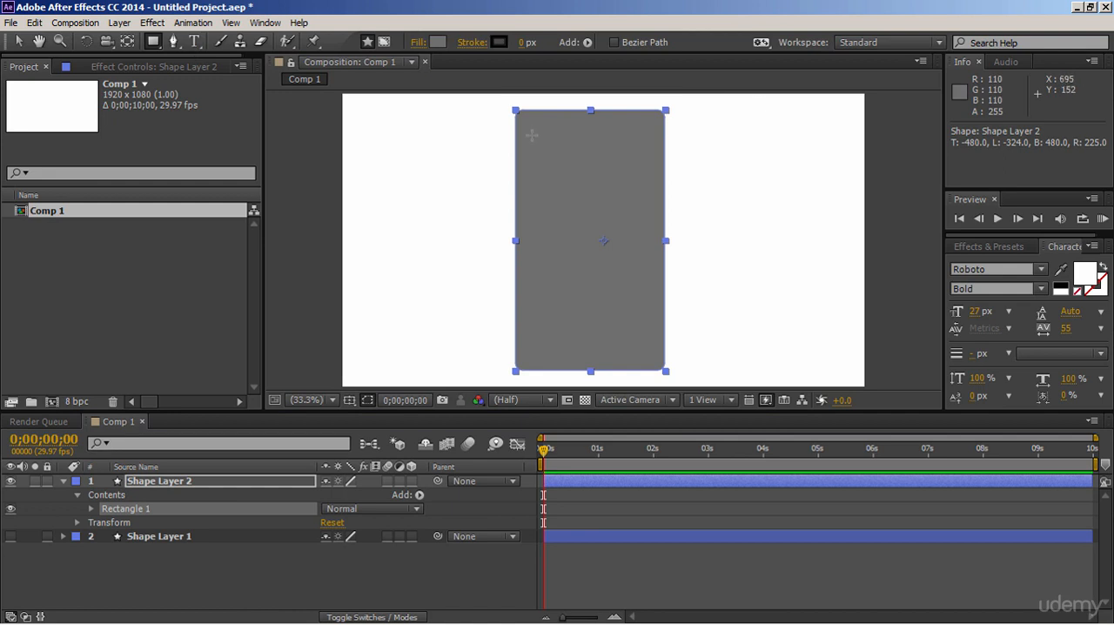
drag(531, 135, 647, 324)
- Add a home-button circle about 117 px wide below the screen and a rounded speaker slot about 219 by 30 px above it
drag(158, 48, 209, 75)
drag(573, 332, 610, 366)
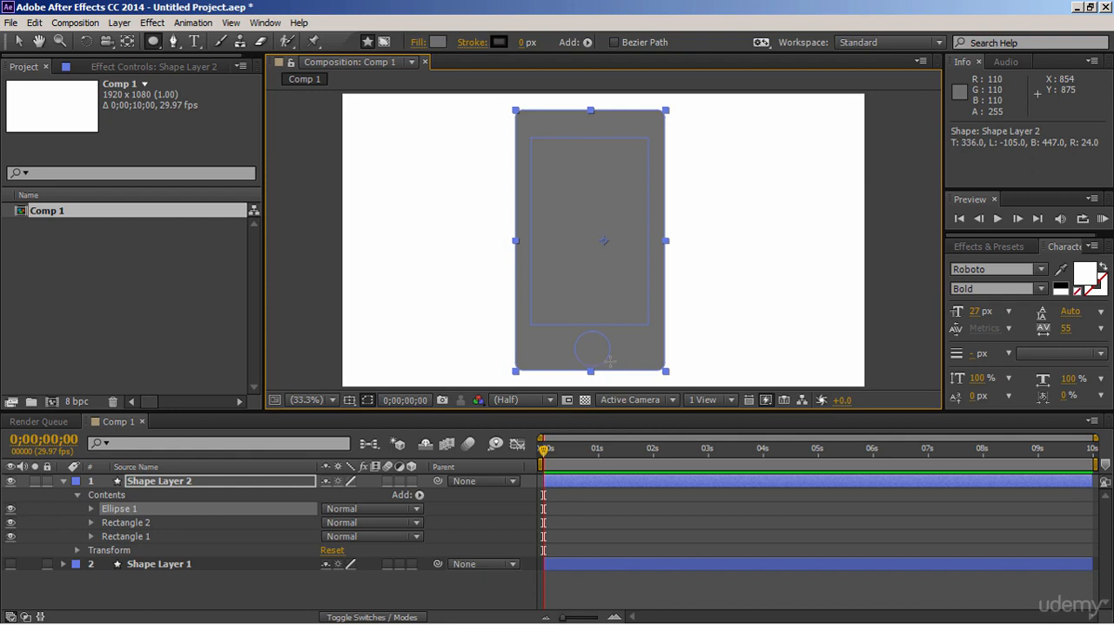
drag(155, 44, 182, 60)
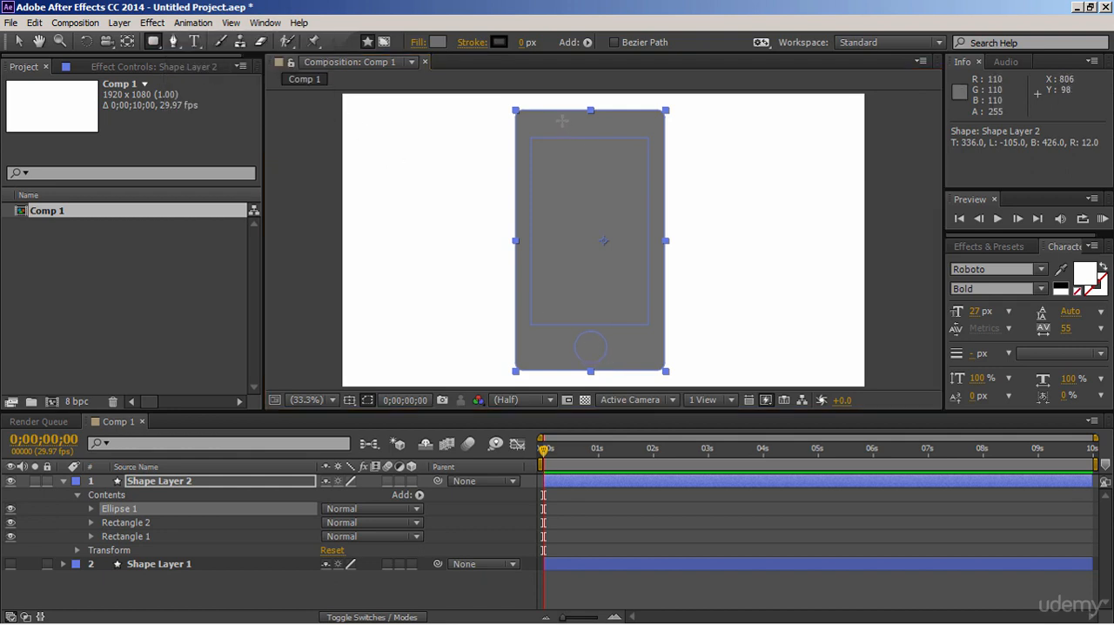
drag(565, 121, 622, 129)
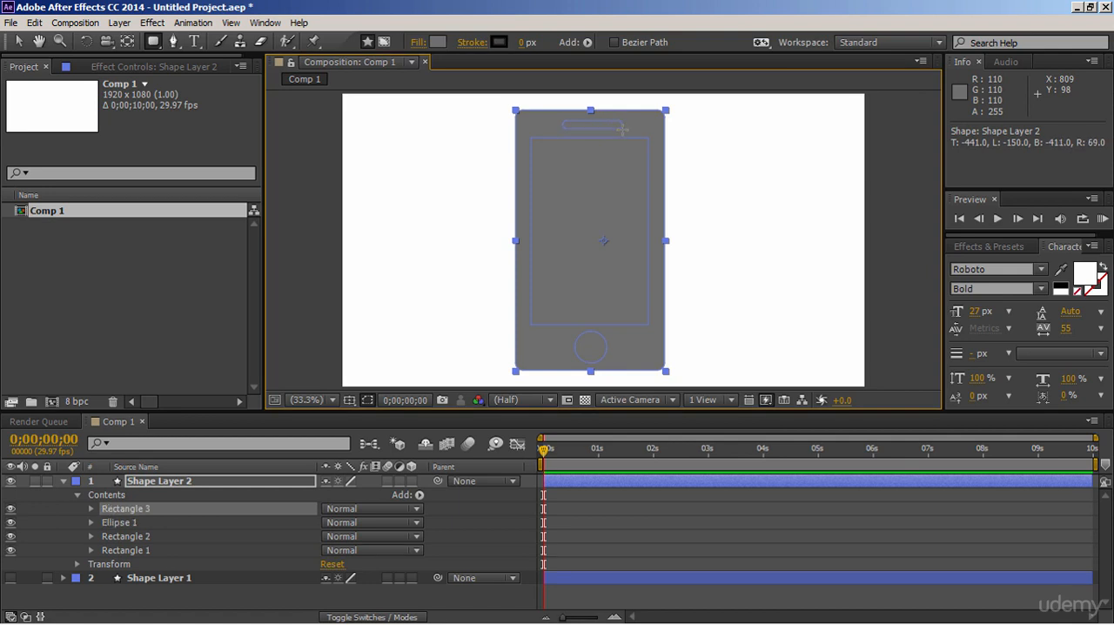
click(22, 41)
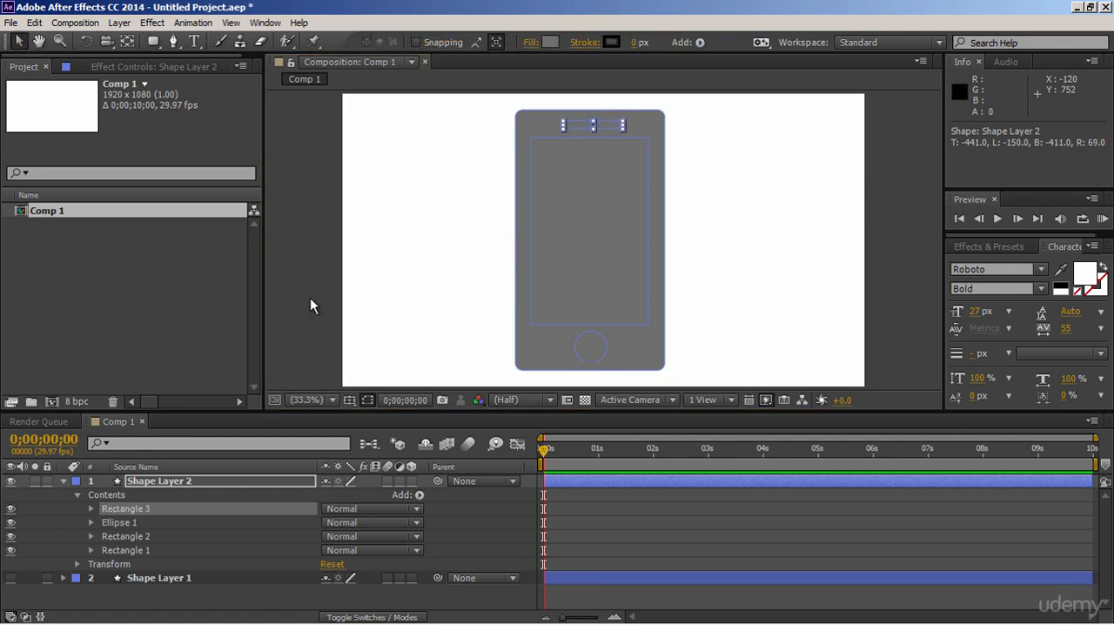
click(447, 527)
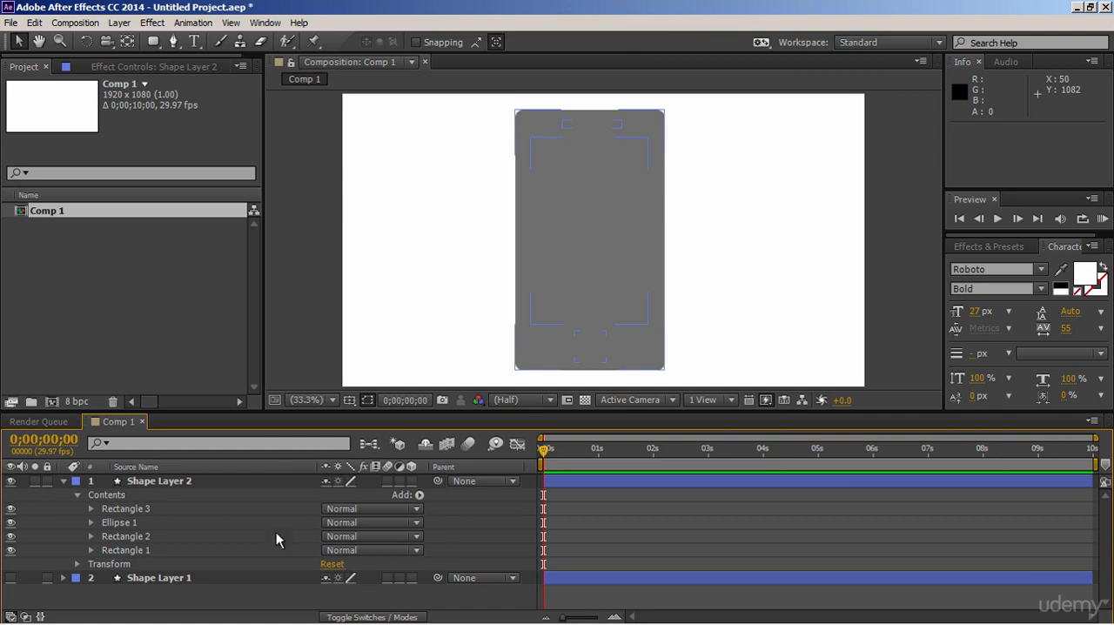
click(179, 513)
click(421, 494)
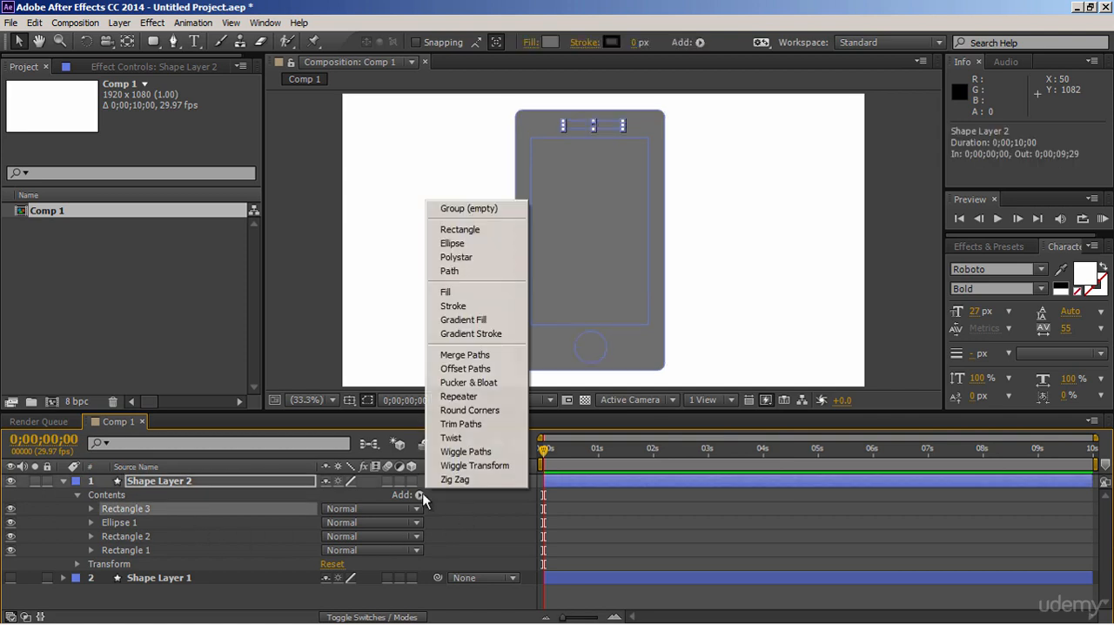
click(468, 355)
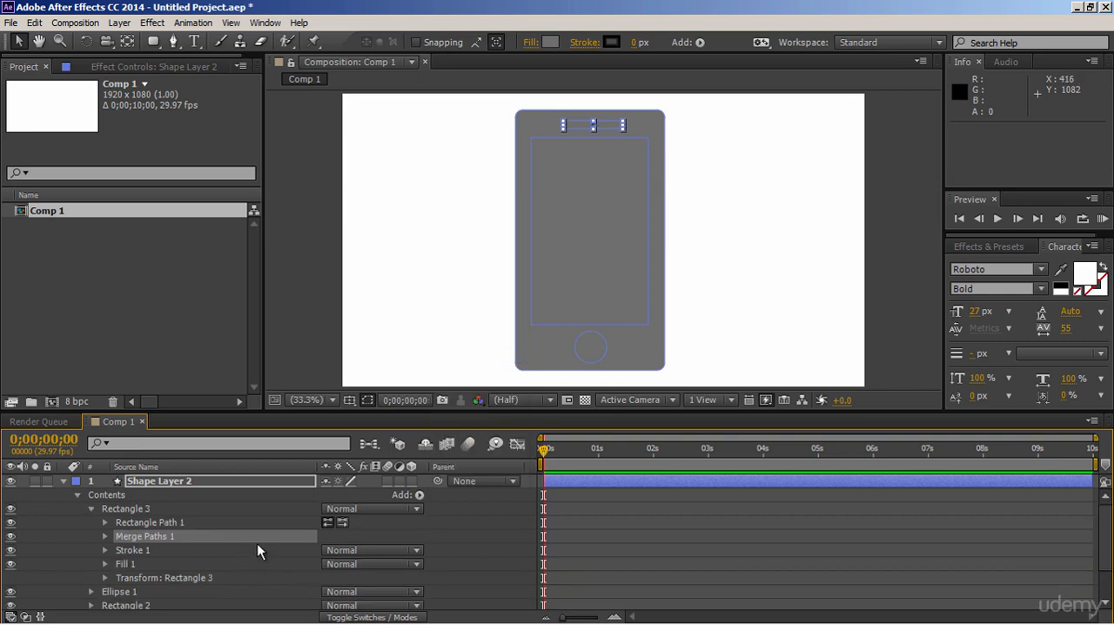
click(136, 509)
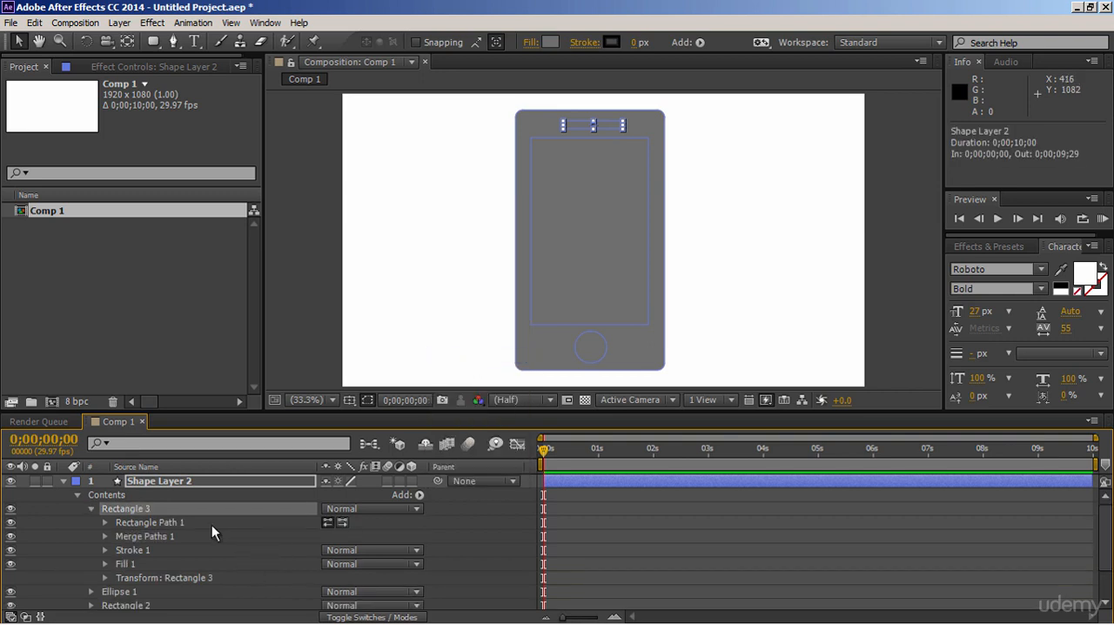
key(ctrl+z)
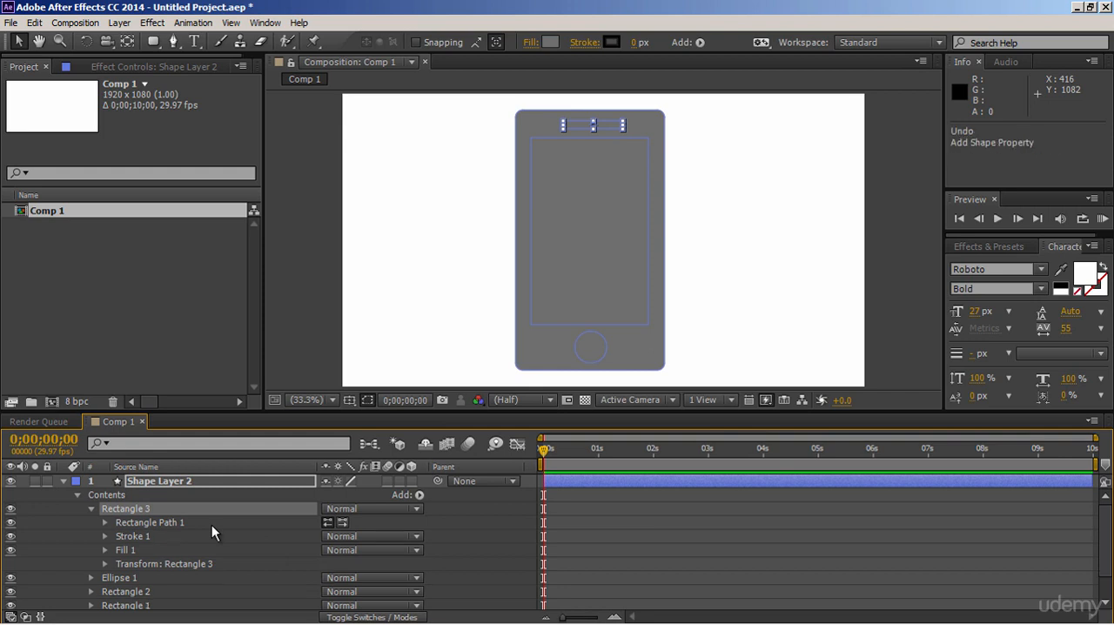
click(92, 509)
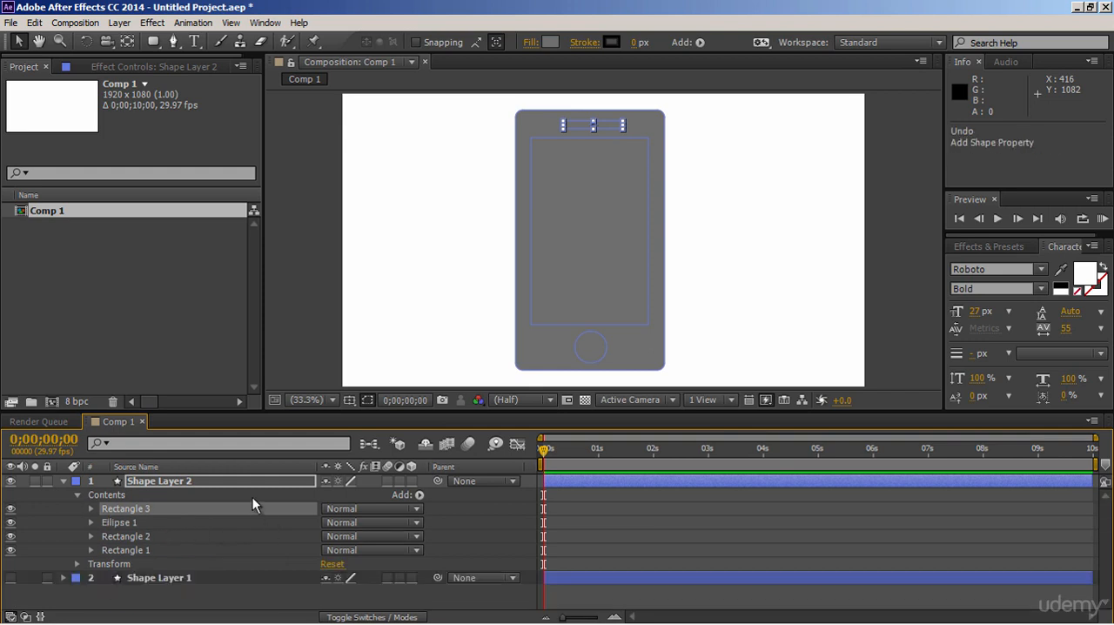
click(487, 516)
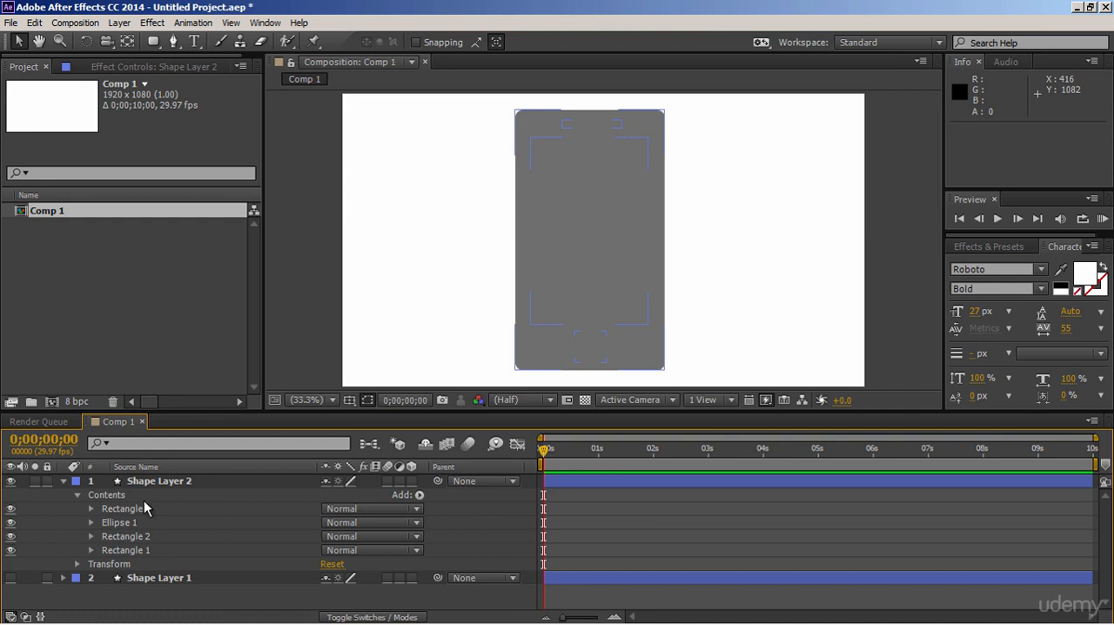
- Add Merge Paths to the overall Contents of Shape Layer 2 and set its mode to Exclude Intersections
click(124, 495)
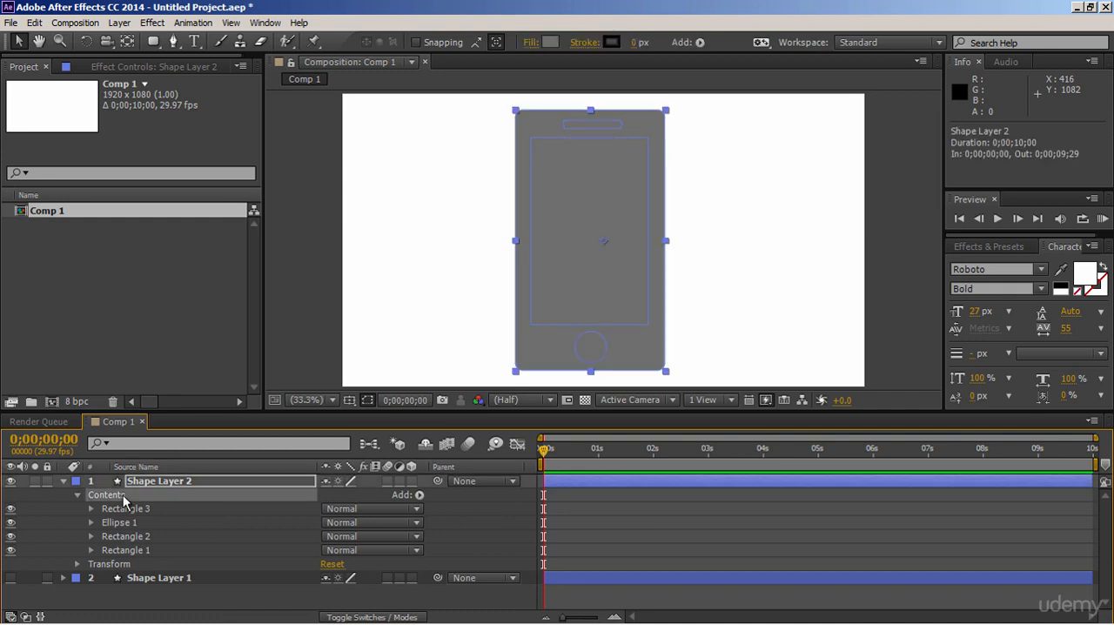
click(418, 495)
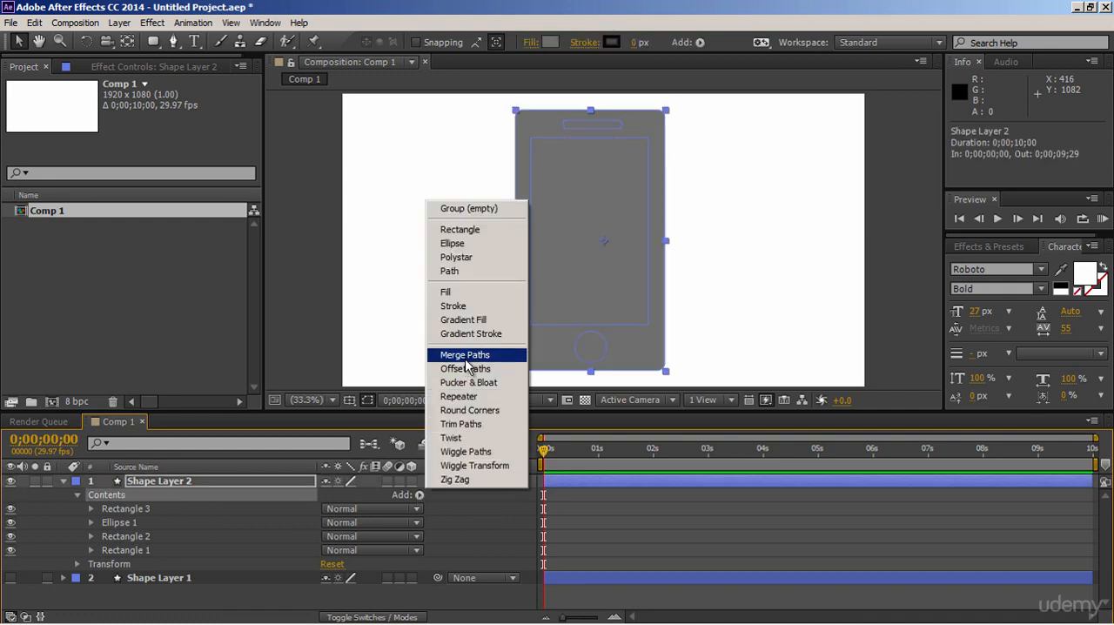
click(465, 355)
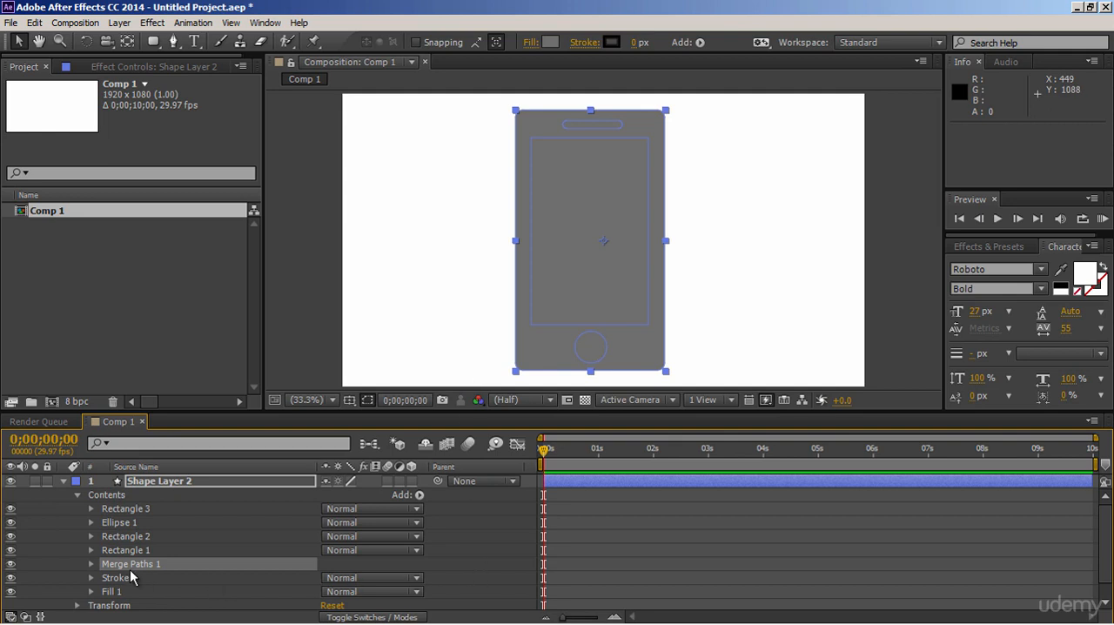
click(92, 564)
click(342, 581)
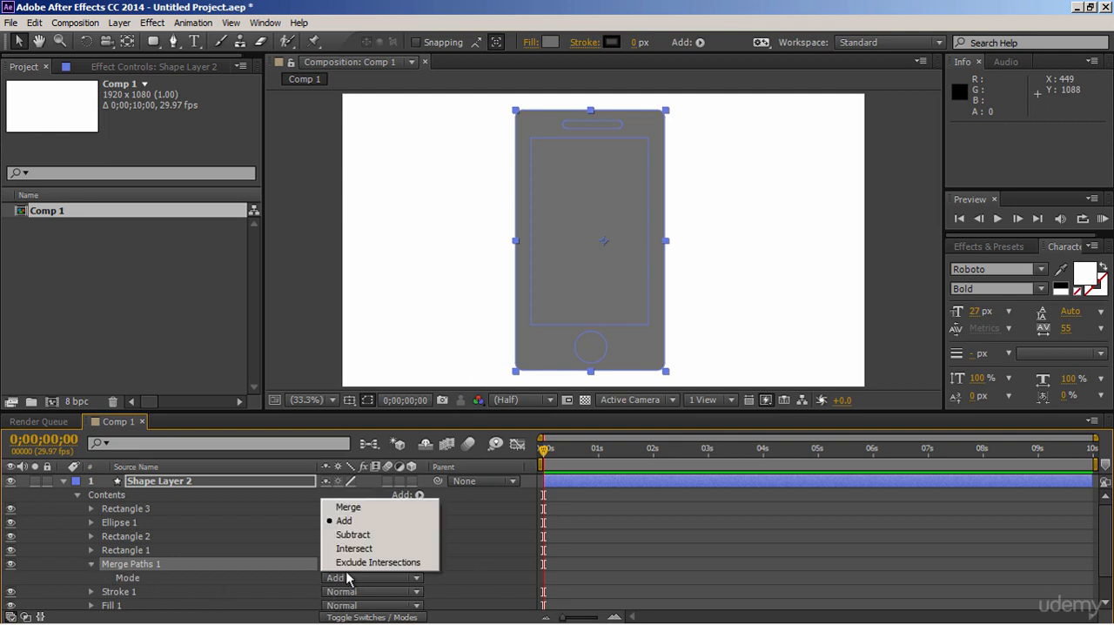
click(361, 562)
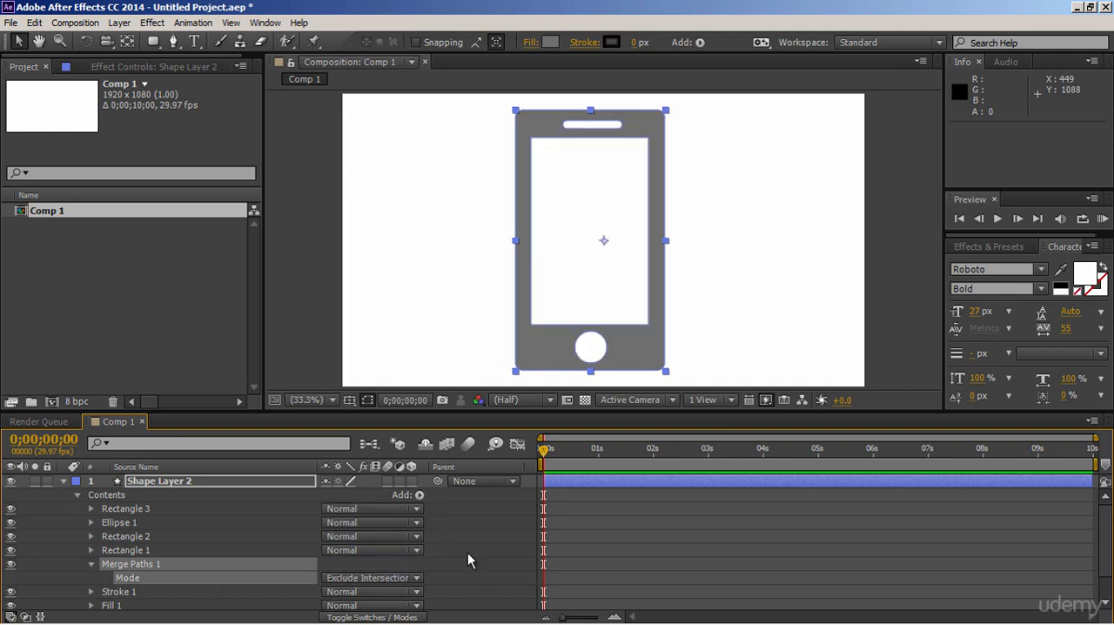
click(467, 552)
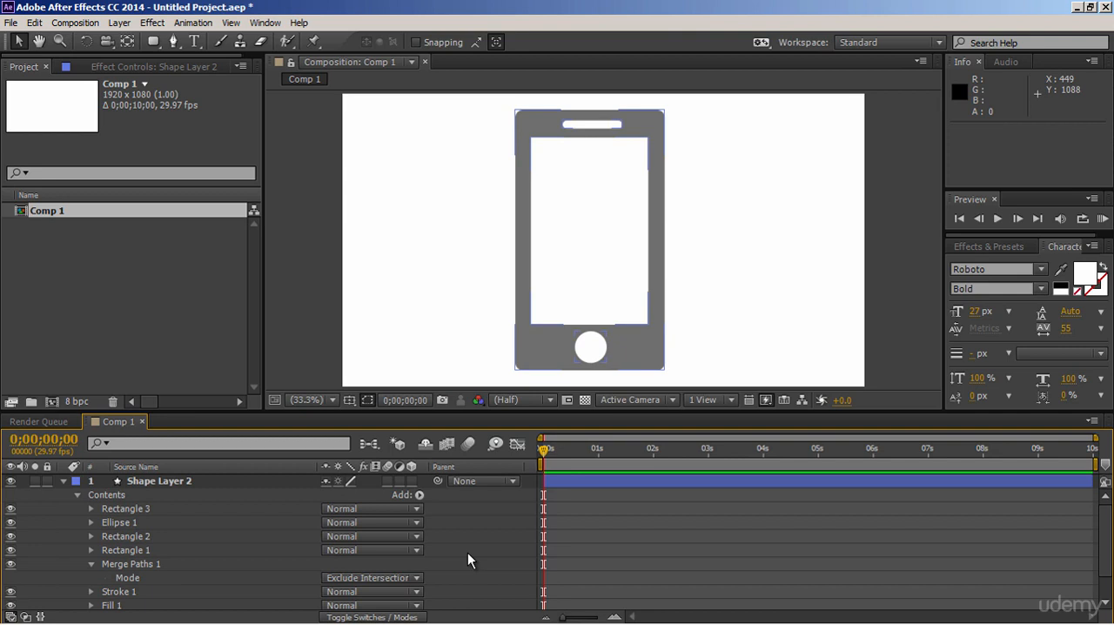
click(91, 564)
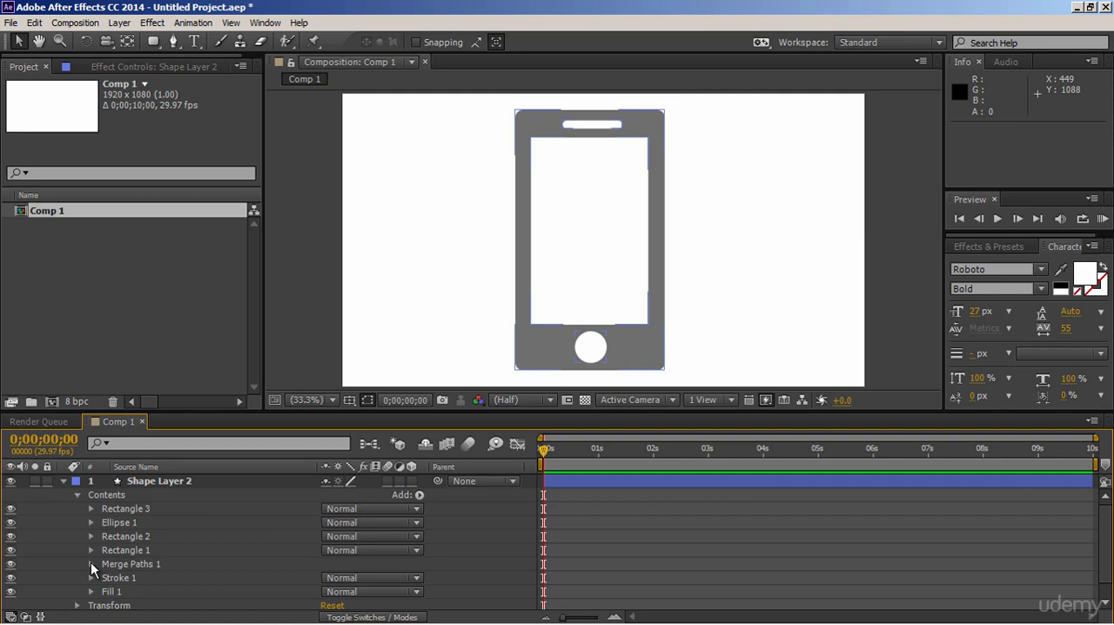
- Try scaling the whole of Shape Layer 2 down to 59% in its Transform properties, and undo the scale change
scroll(90, 562, down, 1)
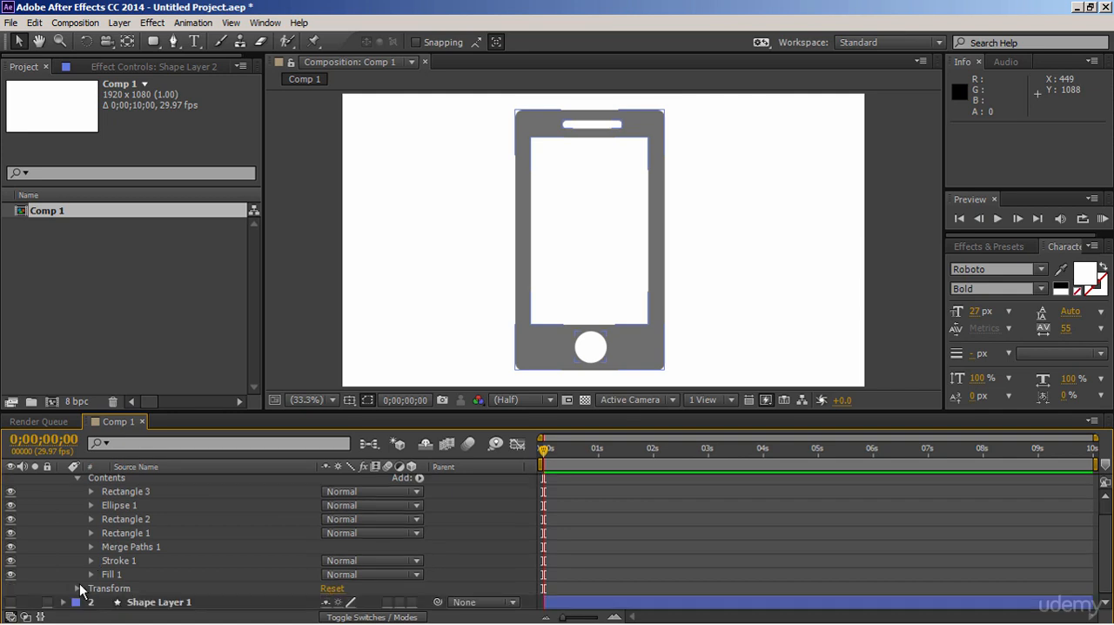
click(85, 588)
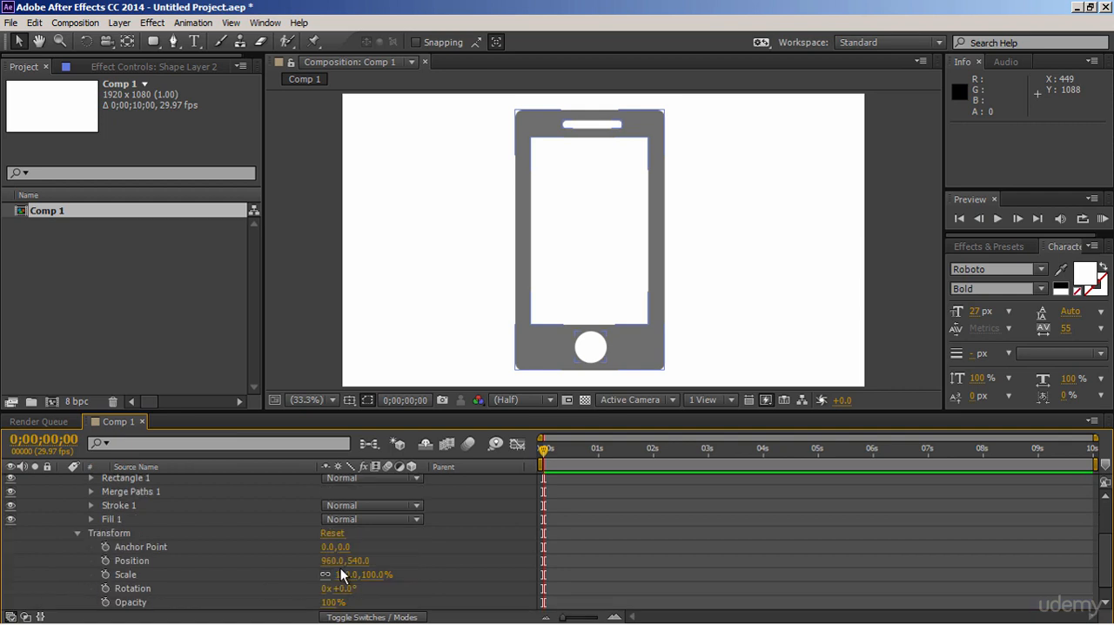
drag(353, 583, 323, 585)
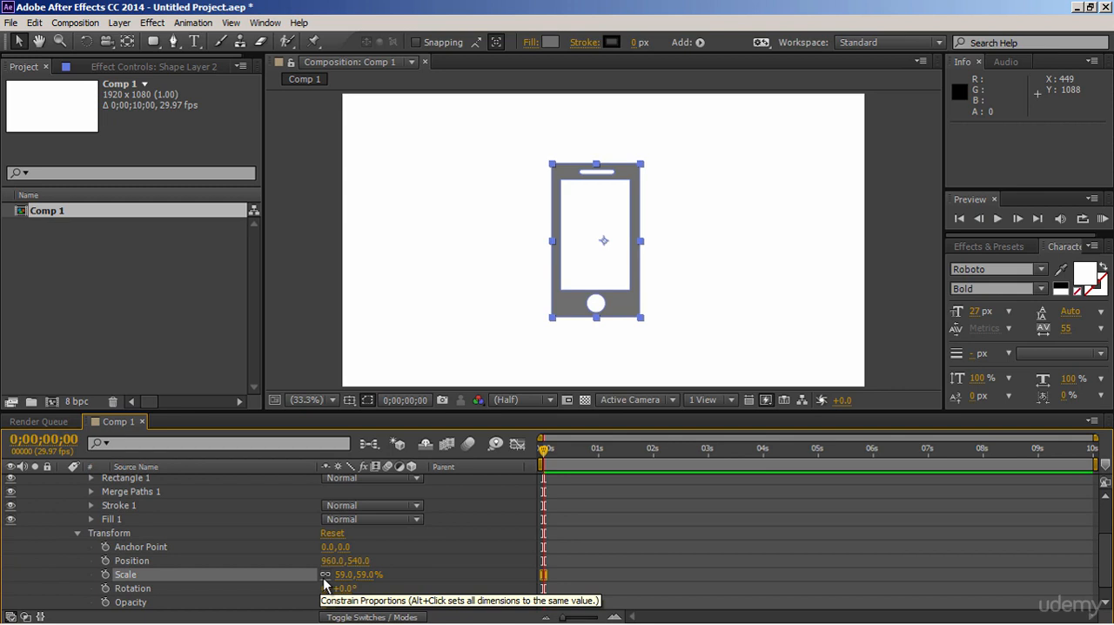
key(ctrl+z)
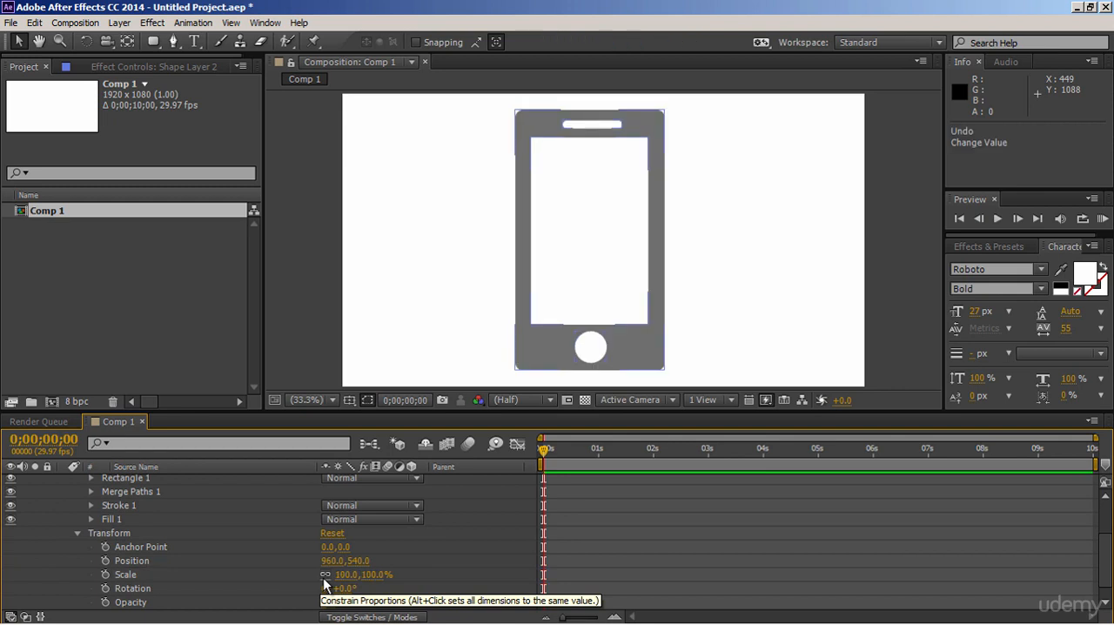
click(76, 534)
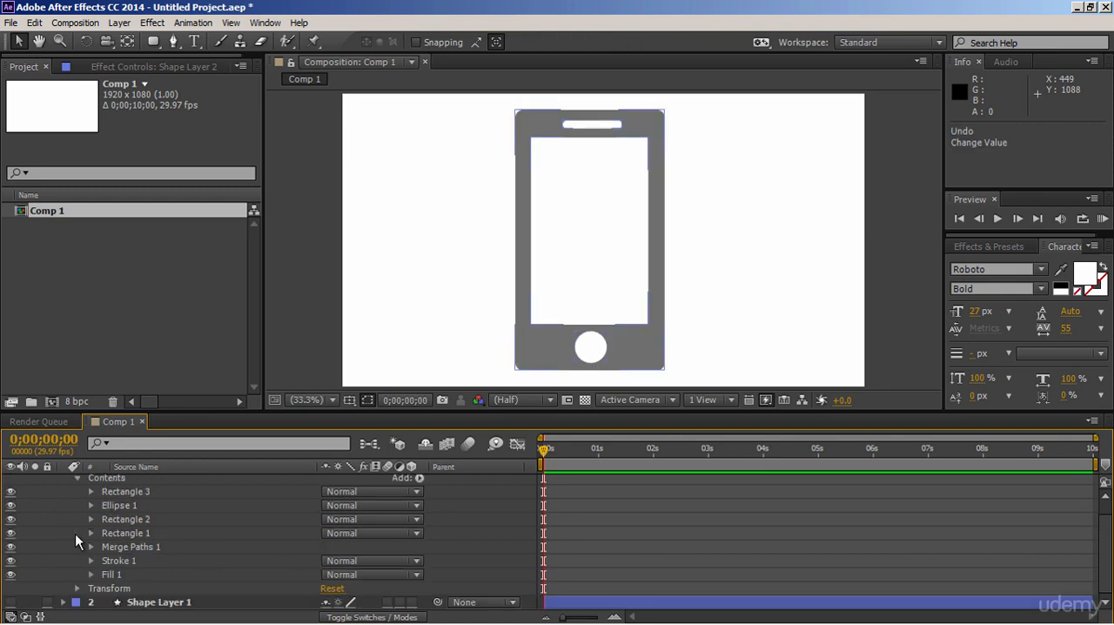
- Unlink the size proportions of Rectangle 3's path and keyframe its Size at frame 0 with the width set to 0
click(91, 492)
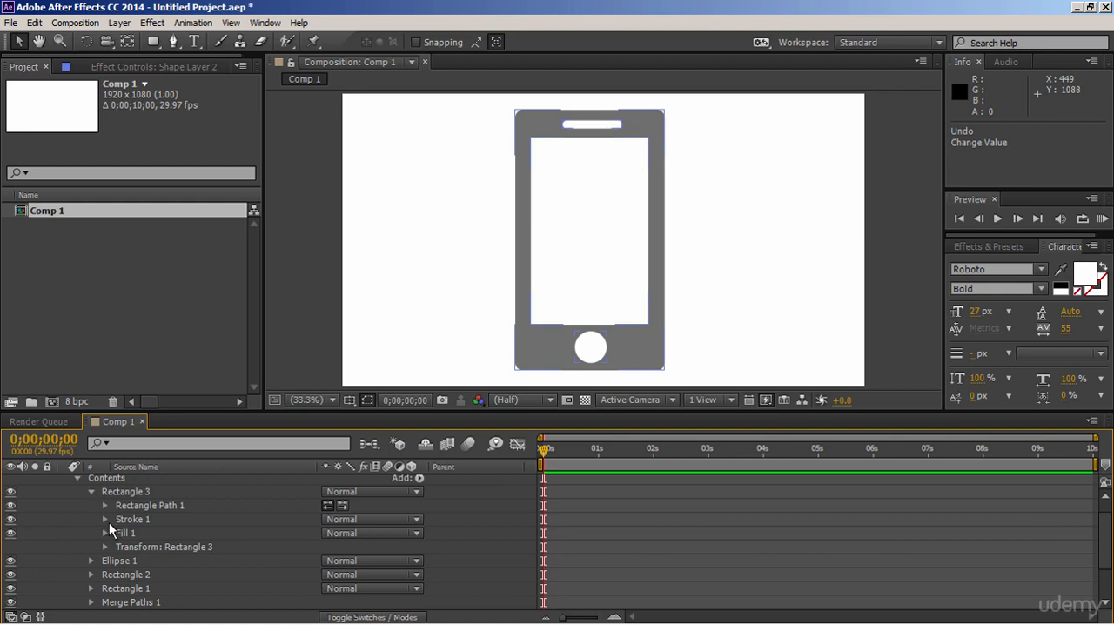
click(104, 506)
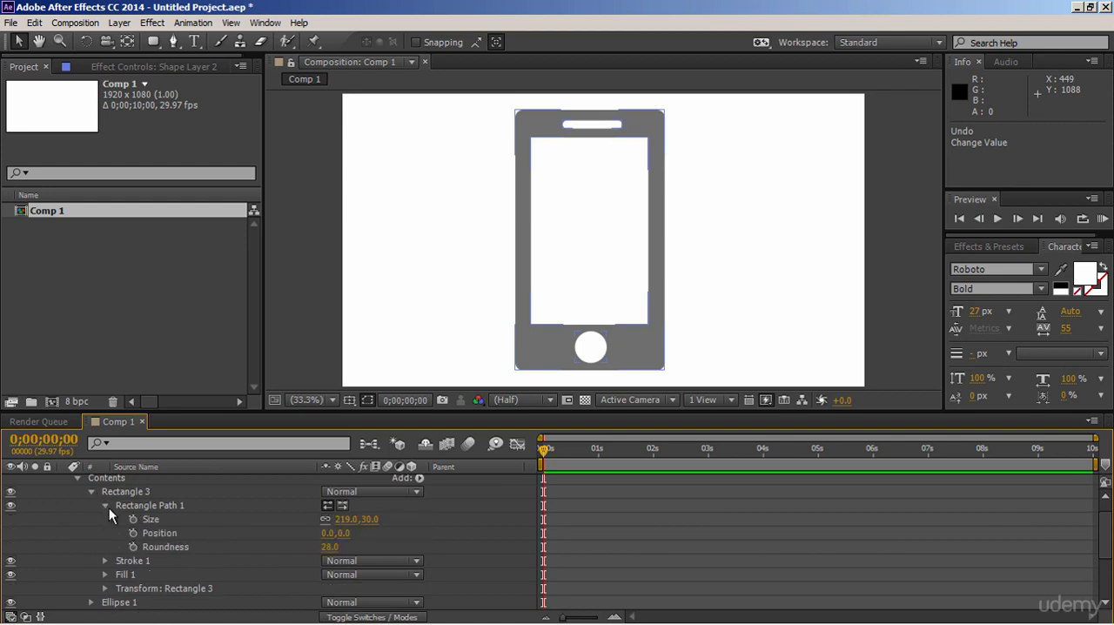
drag(341, 520, 254, 522)
key(ctrl+z)
click(327, 518)
click(131, 519)
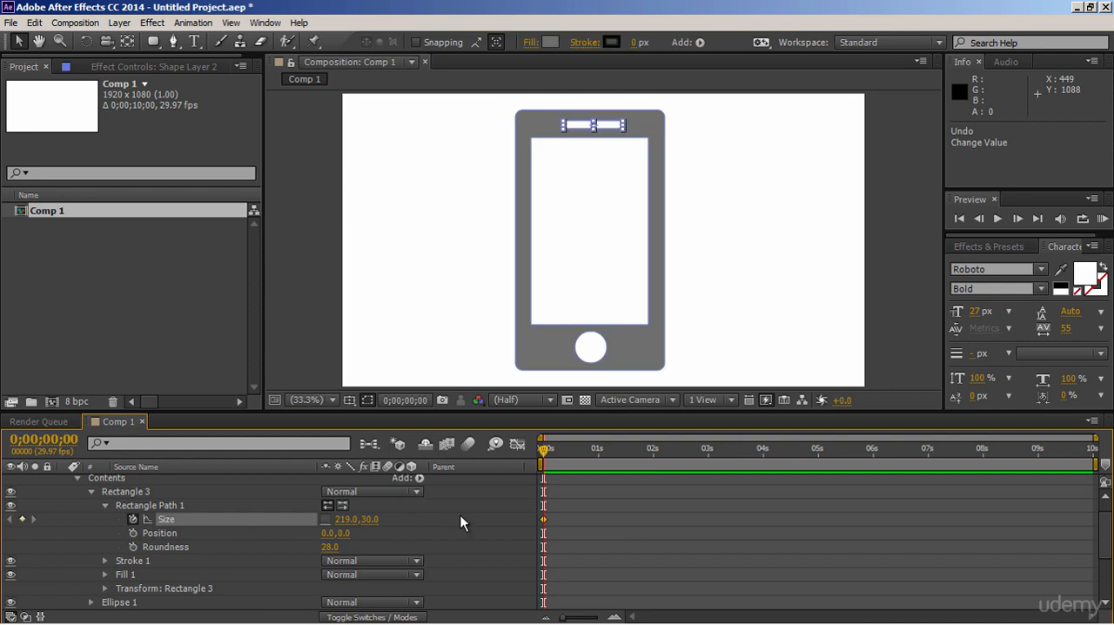
click(347, 519)
text(0)
key(Return)
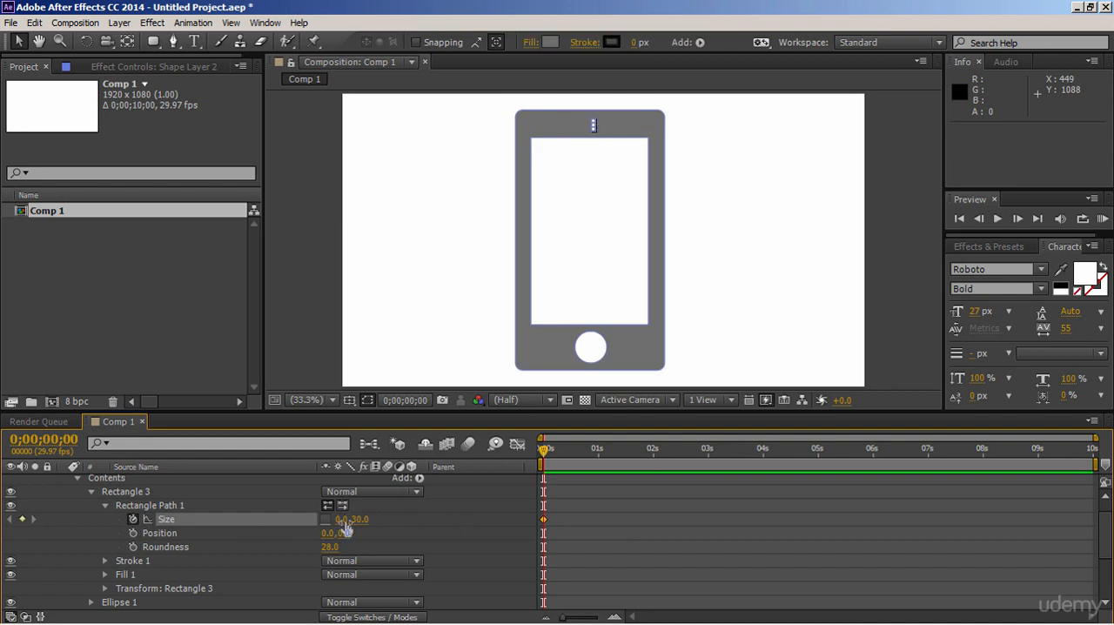
- Keyframe the width of Rectangle 3's path at 230 on frame 10
key(equal)
key(equal)
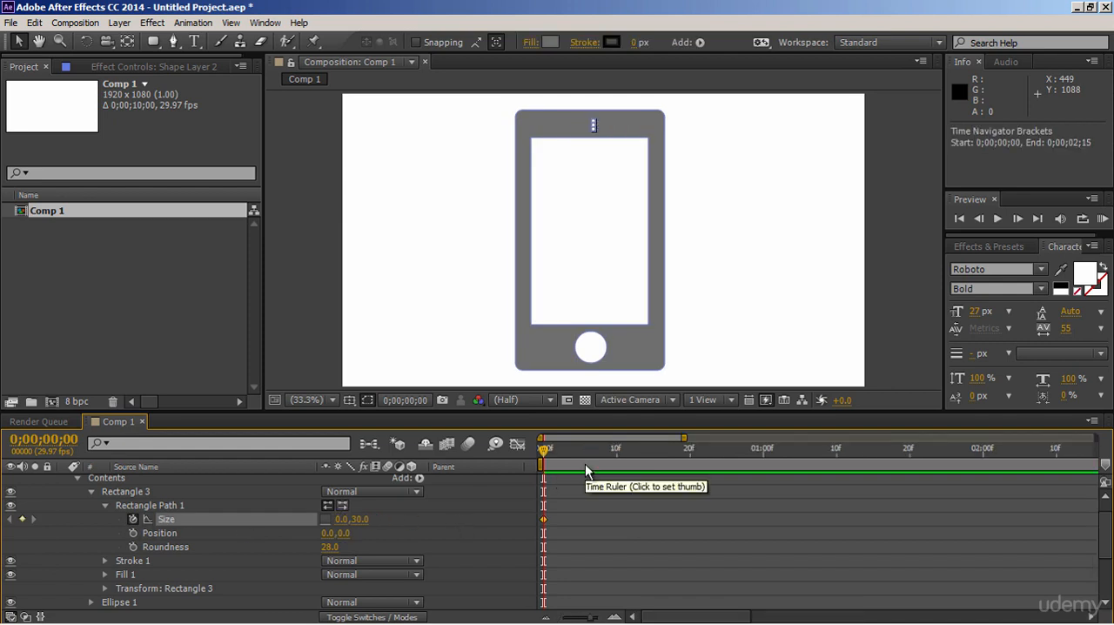
click(617, 460)
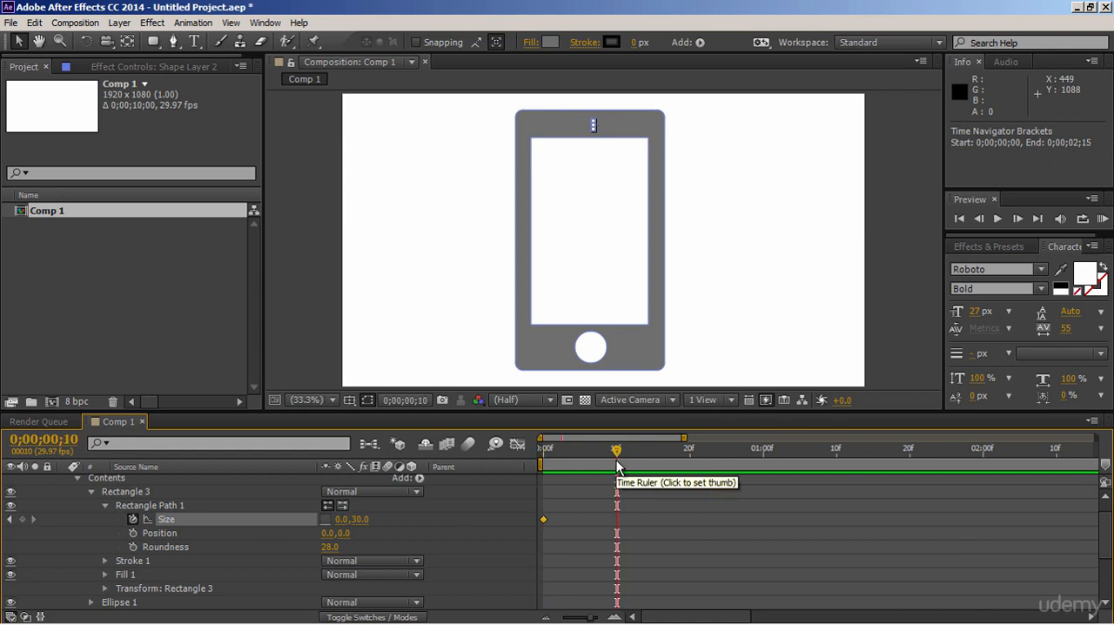
click(344, 525)
text(280)
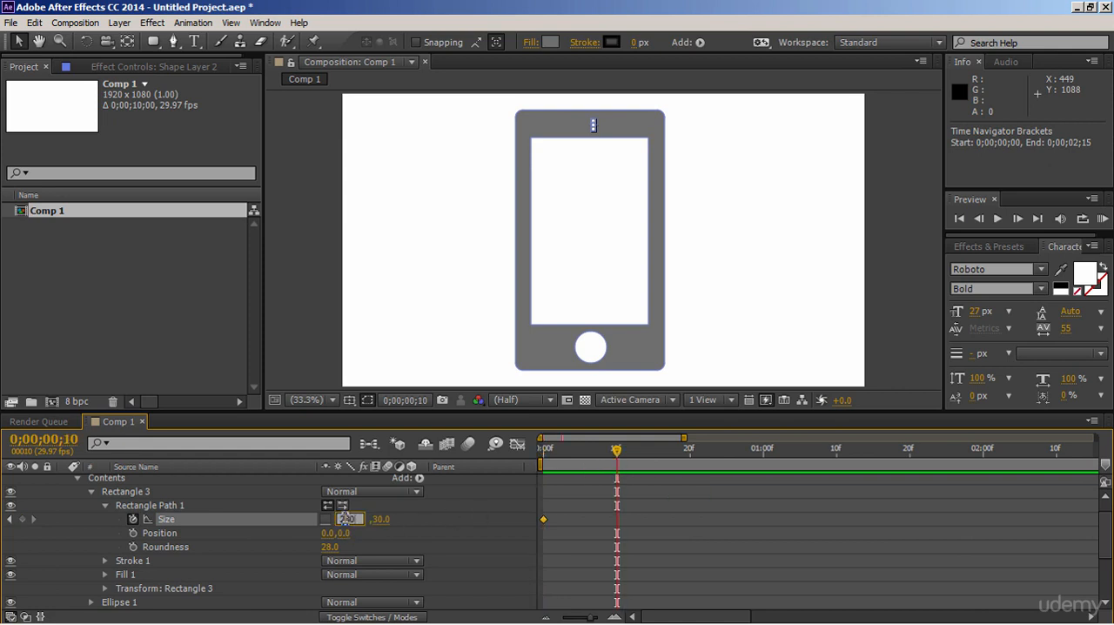
key(Return)
- Keyframe the width of Rectangle 3's path at 219 on frame 15
click(653, 455)
click(341, 515)
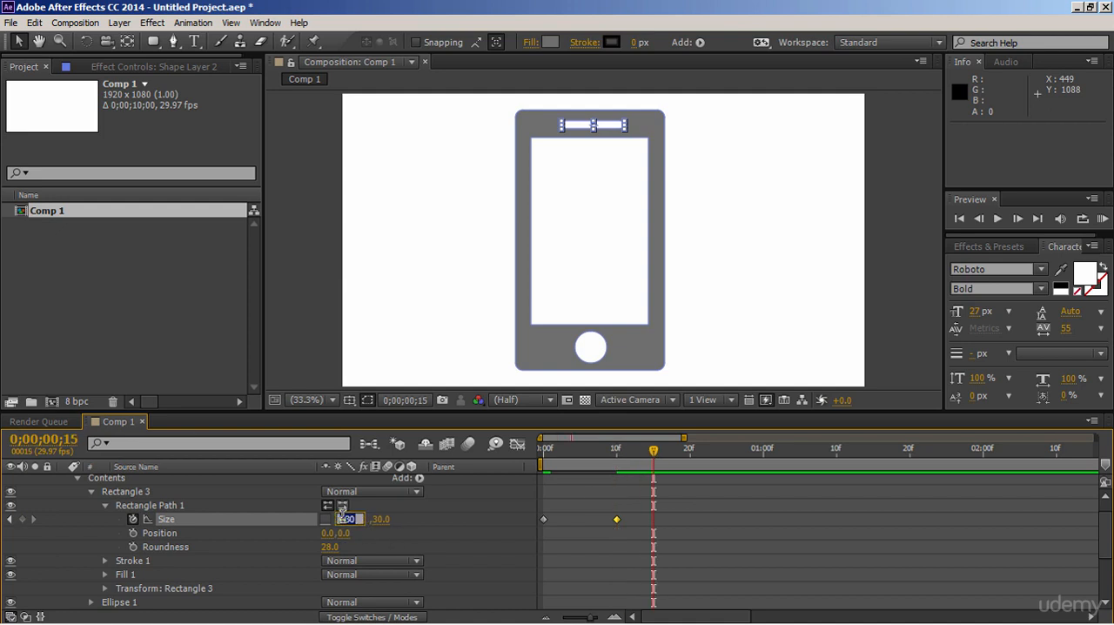
text(219)
key(Return)
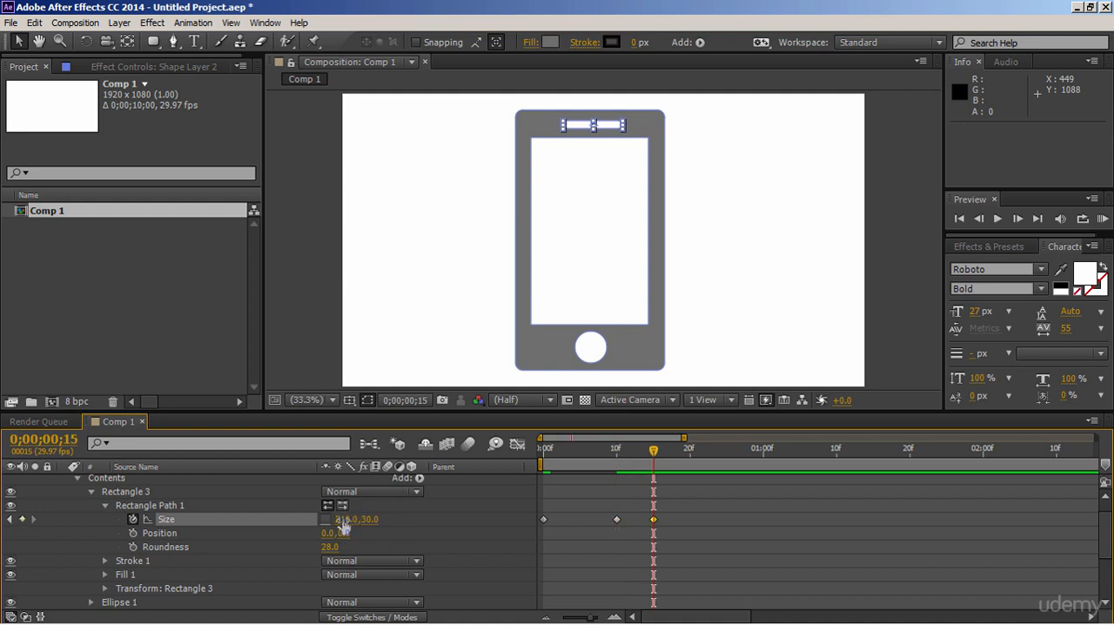
- Keyframe the width of Rectangle 3's path at 223 on frame 20
click(691, 456)
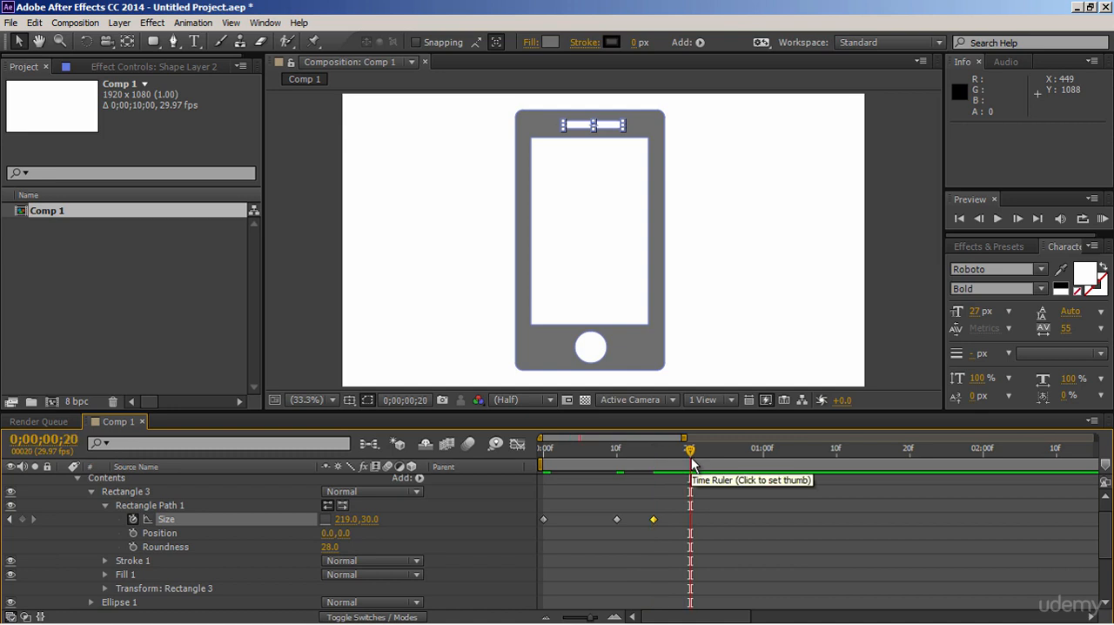
click(347, 520)
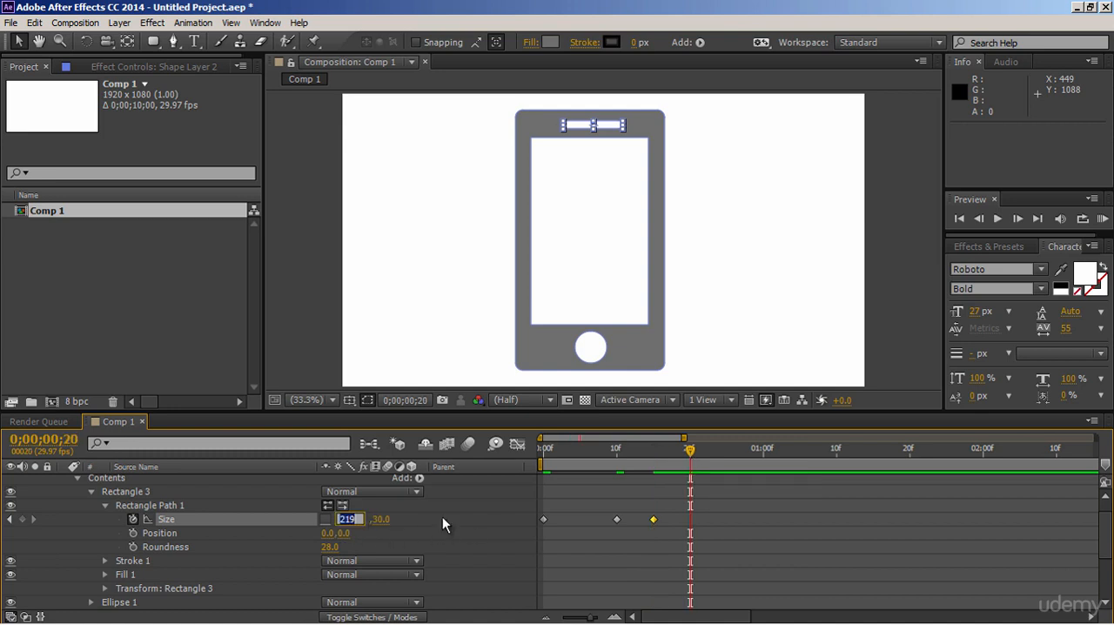
text(223)
key(Return)
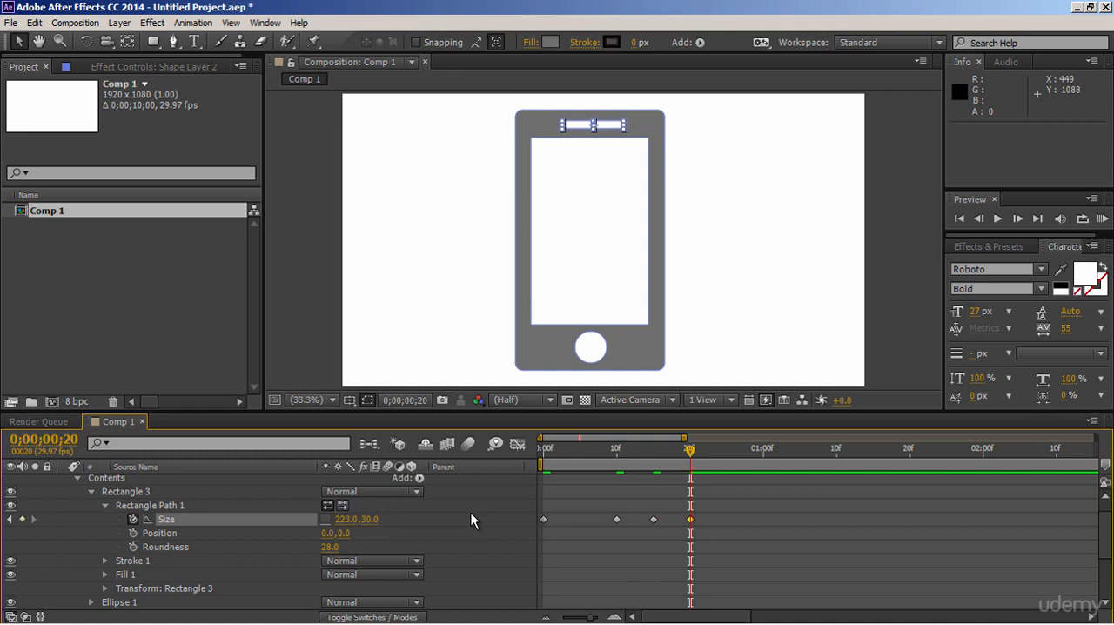
- Keyframe the width of Rectangle 3's path at 219 on frame 25
drag(691, 452, 727, 452)
click(348, 519)
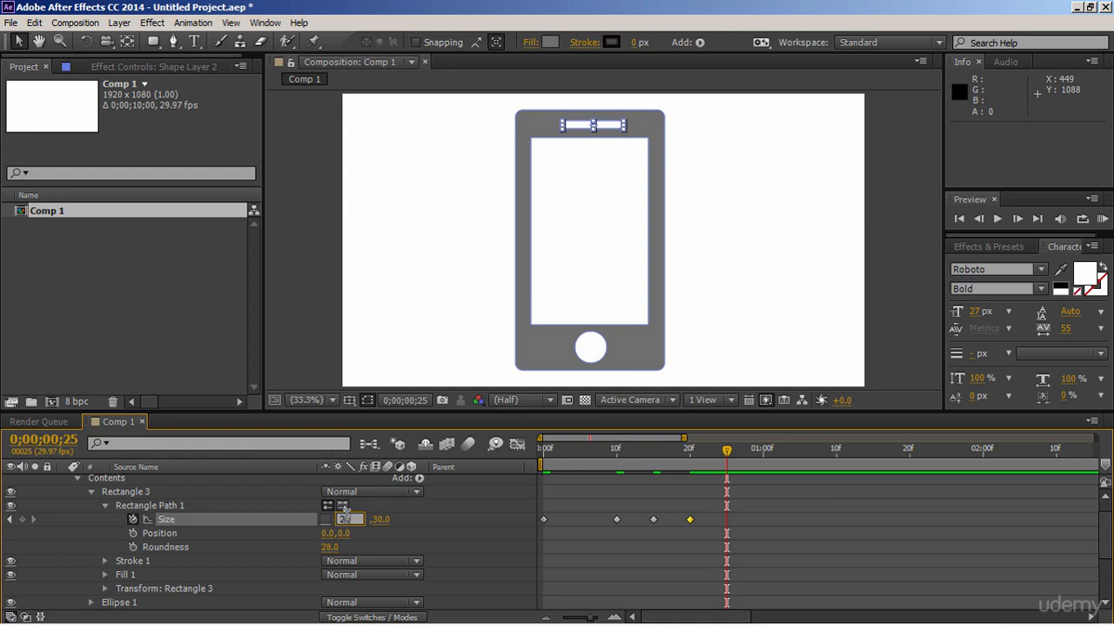
text(0)
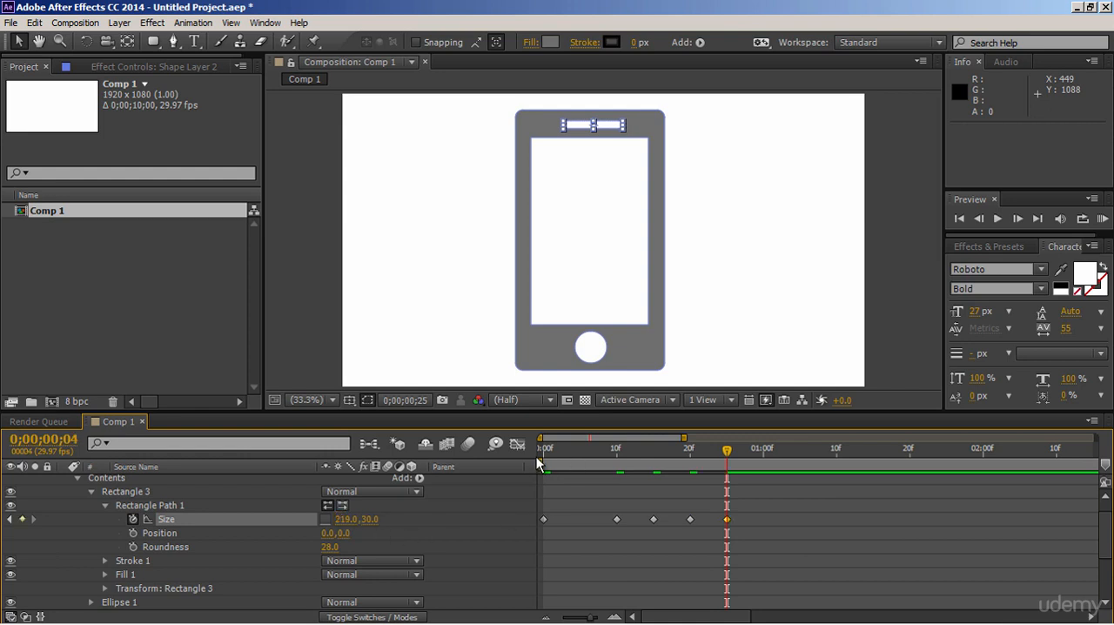
- Preview the speaker slot's size animation twice from frame 0 with nothing selected
drag(568, 453, 544, 453)
click(836, 506)
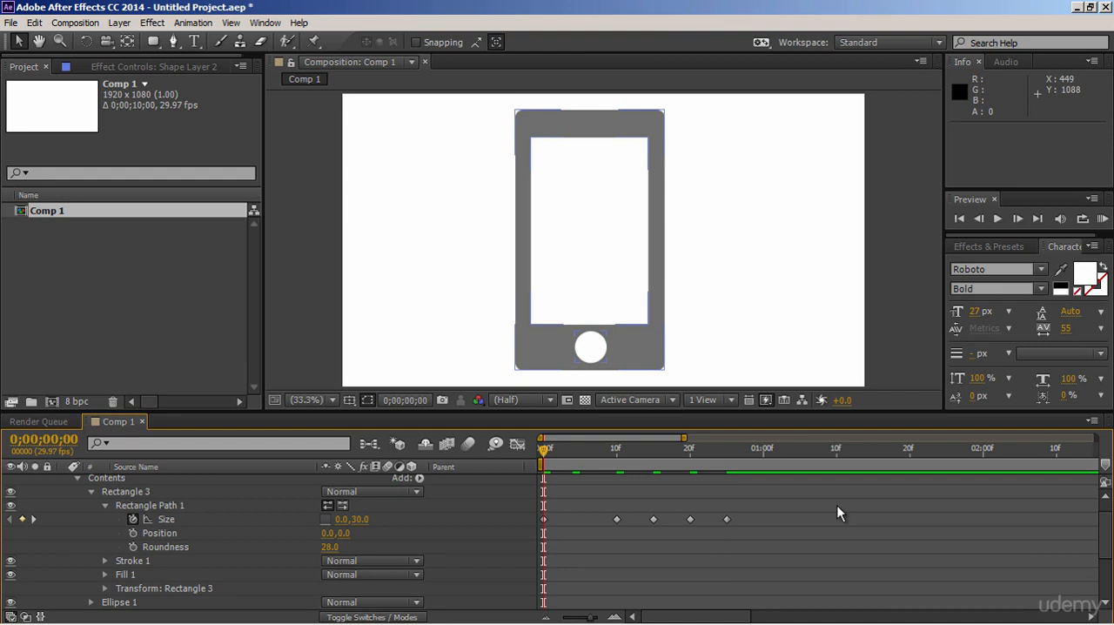
key(space)
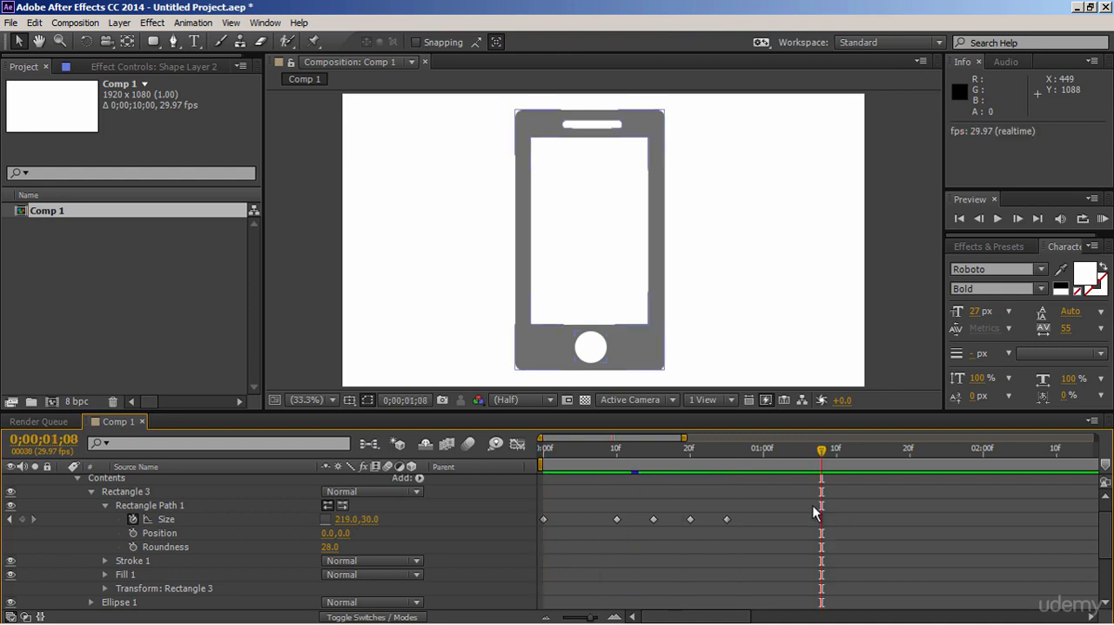
drag(561, 454, 524, 460)
key(space)
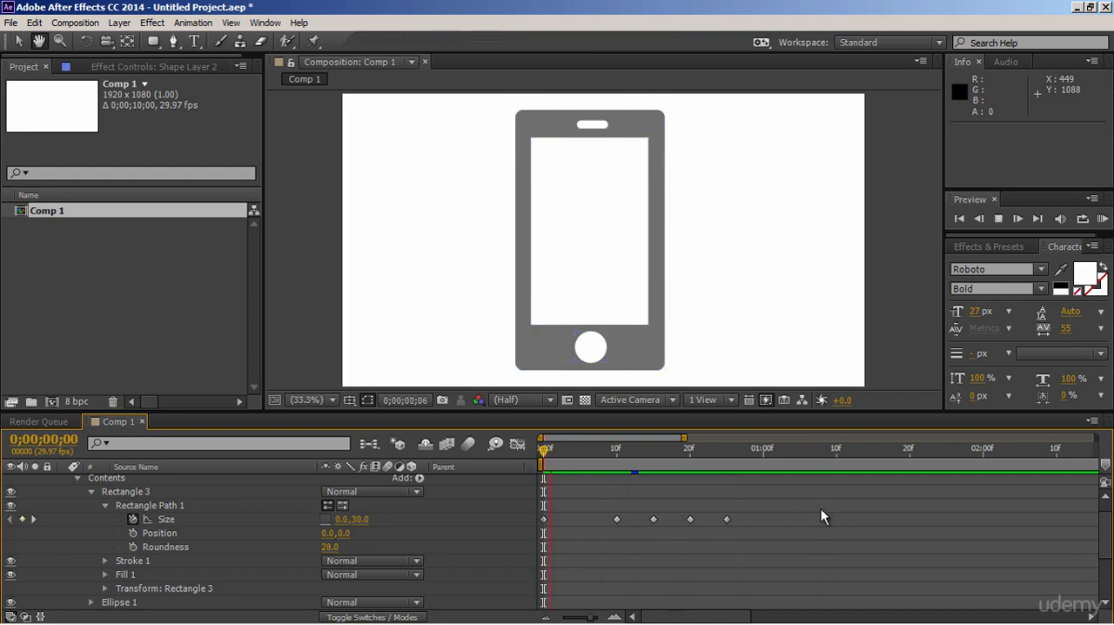
key(space)
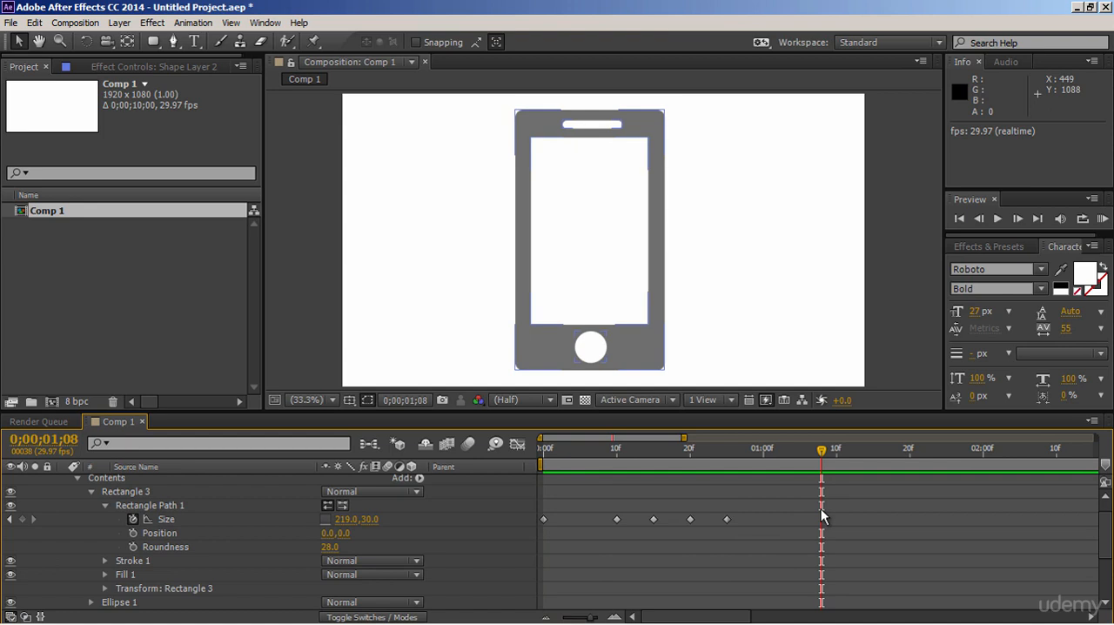
- Remove the Size animation from Rectangle 3's path and collapse the Rectangle 3 properties
click(135, 520)
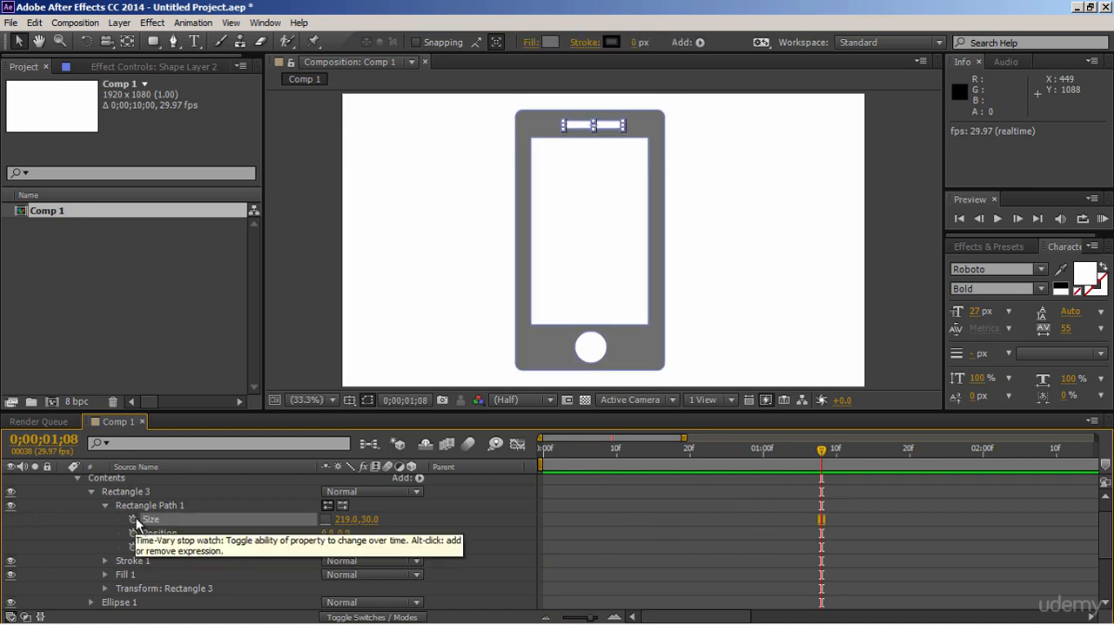
click(91, 492)
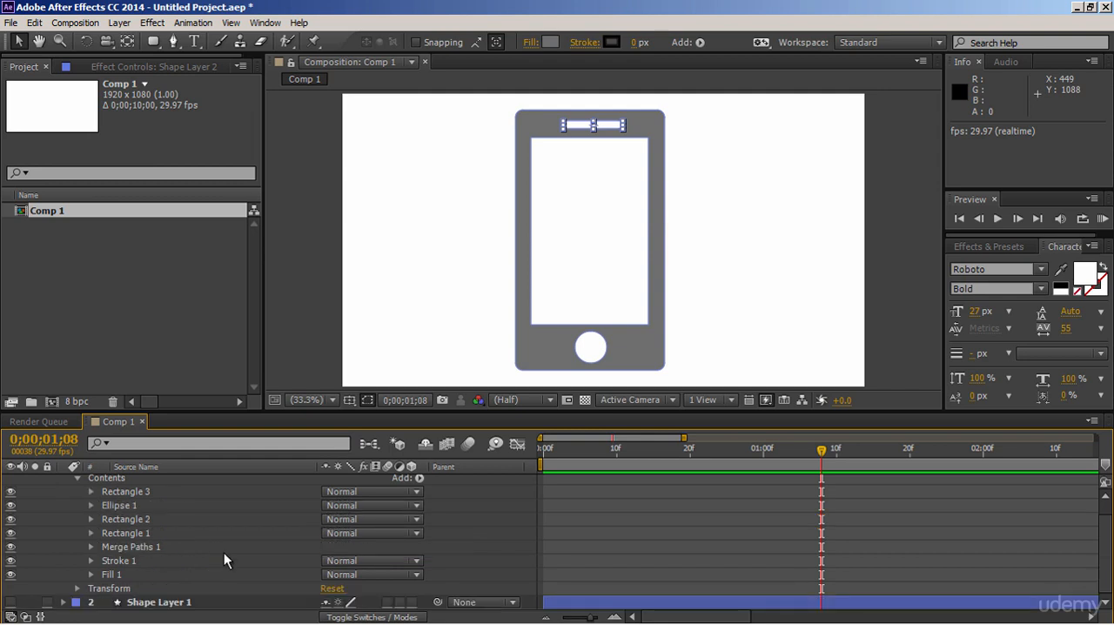
click(507, 539)
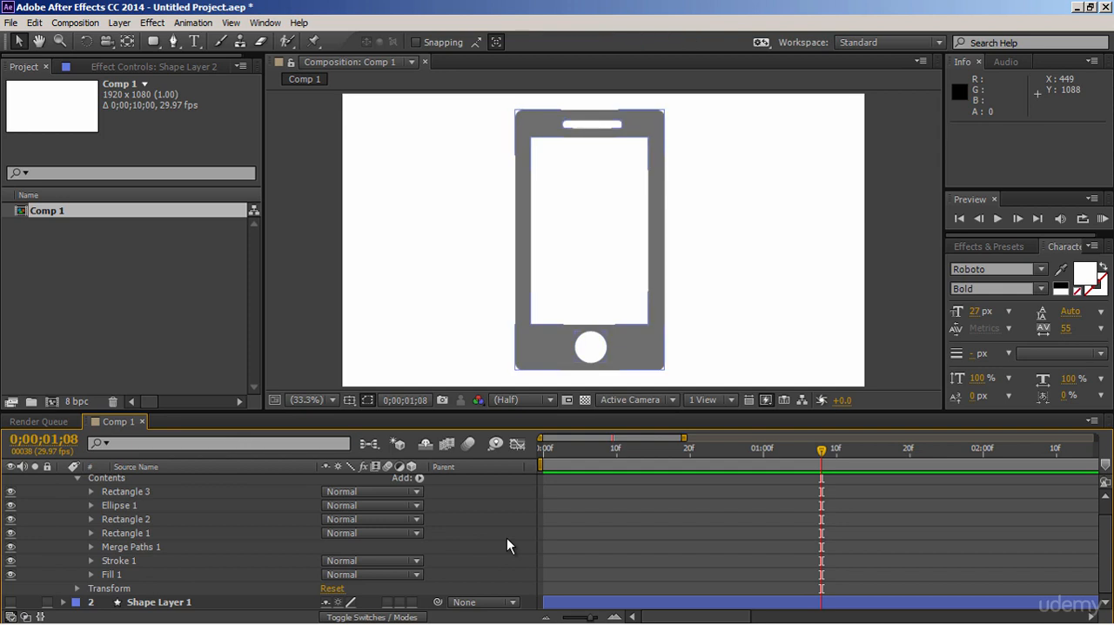
- Add an empty group to Shape Layer 2's contents and name it "custom shapes"
click(419, 478)
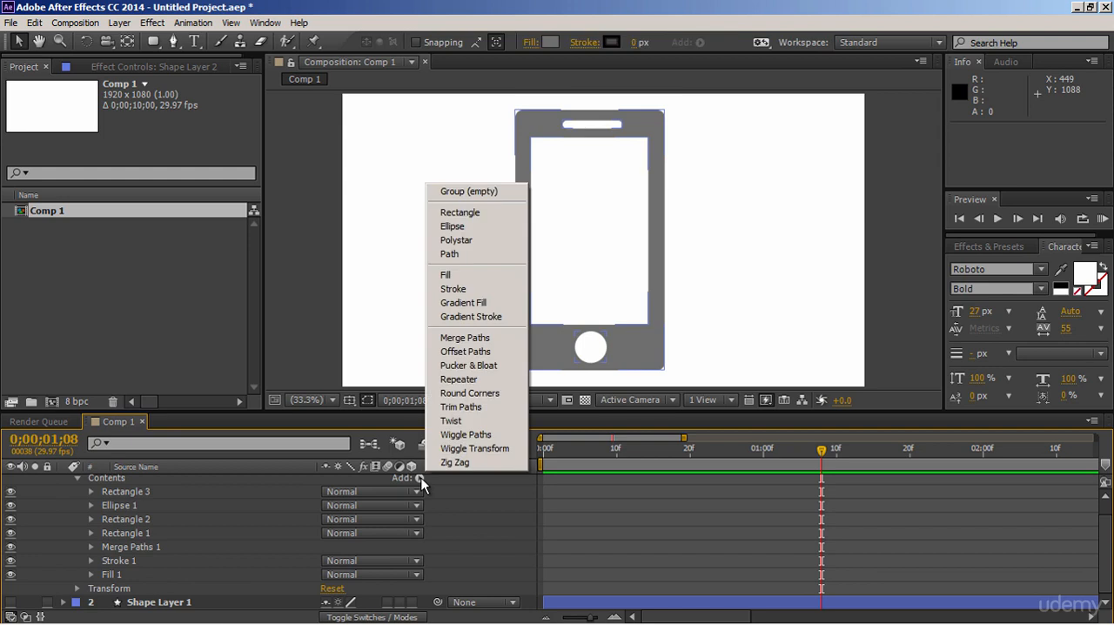
click(503, 192)
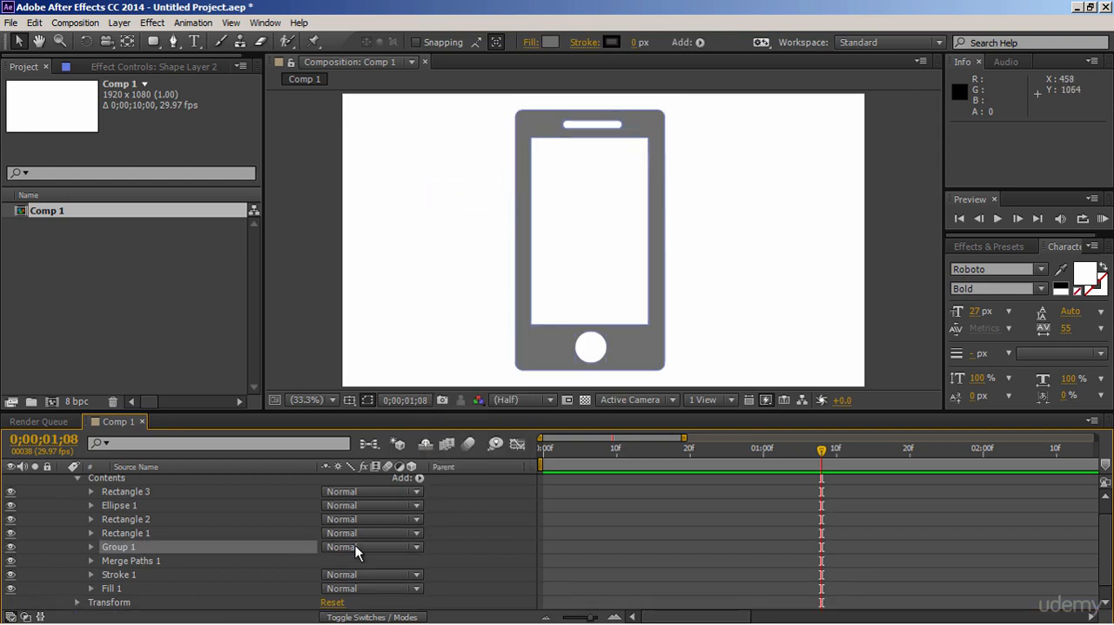
key(Return)
text(custiom shapes)
key(Return)
- Move Rectangle 2, Rectangle 1, Merge Paths 1, Stroke 1 and Fill 1 into the custom shapes group, expand it and clear the selection
click(145, 517)
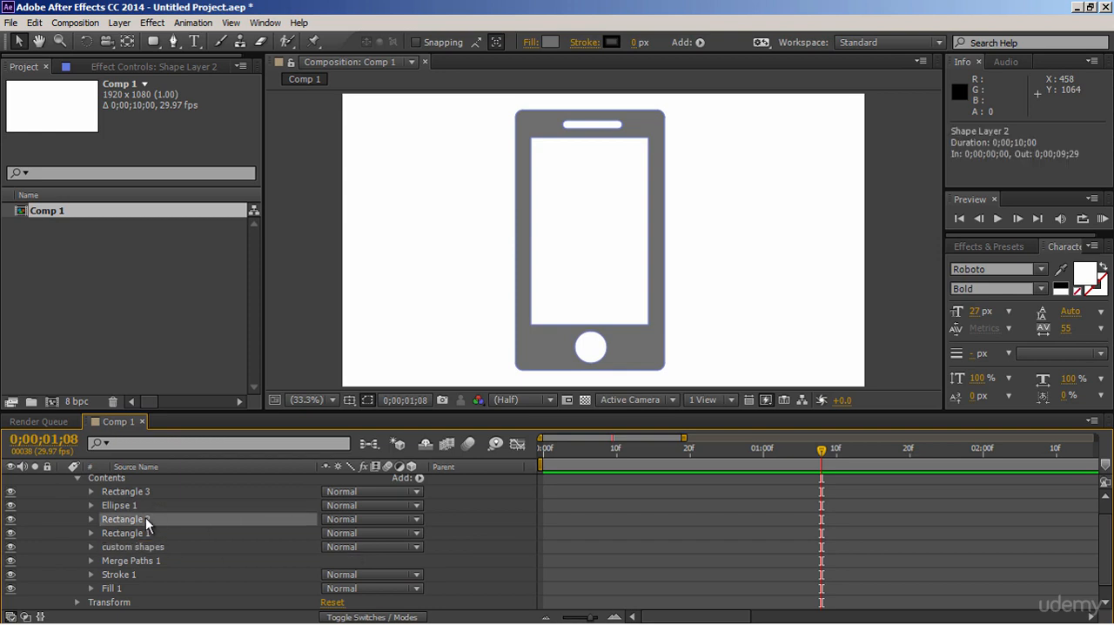
shift+click(146, 533)
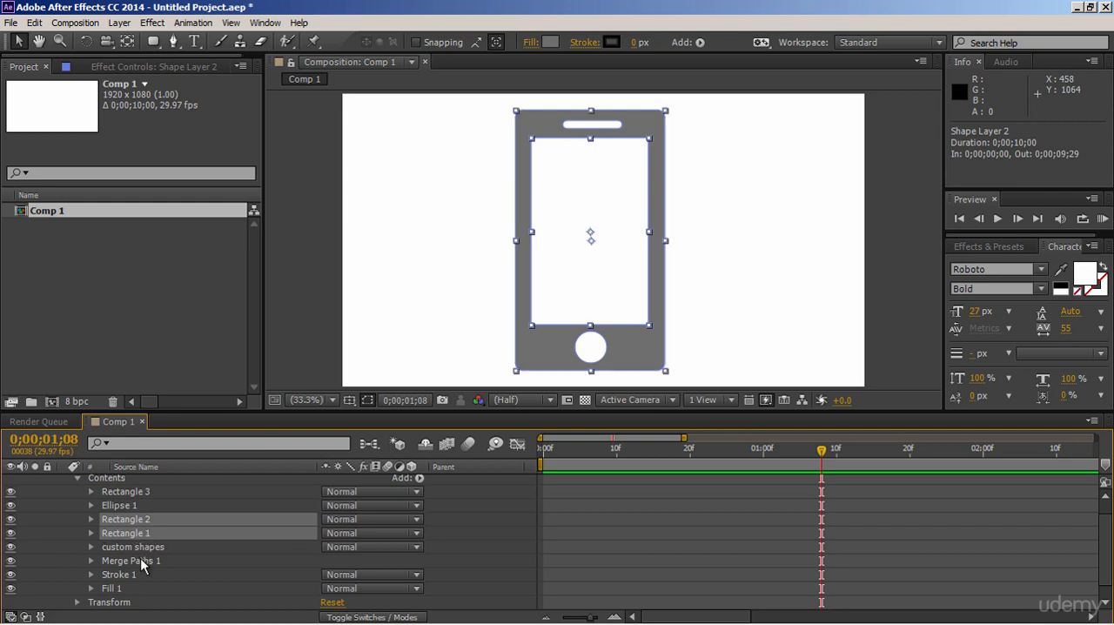
ctrl+click(143, 562)
ctrl+click(136, 575)
ctrl+click(117, 589)
mouse_move(117, 589)
mouse_down()
mouse_move(144, 560)
mouse_move(142, 537)
mouse_move(141, 549)
mouse_up()
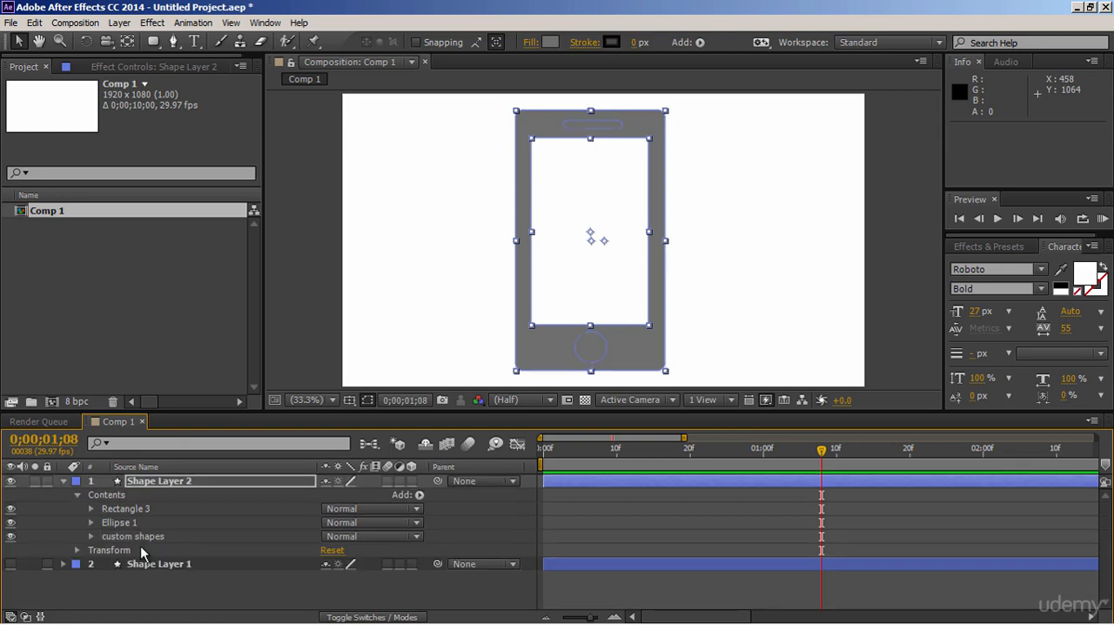
click(91, 536)
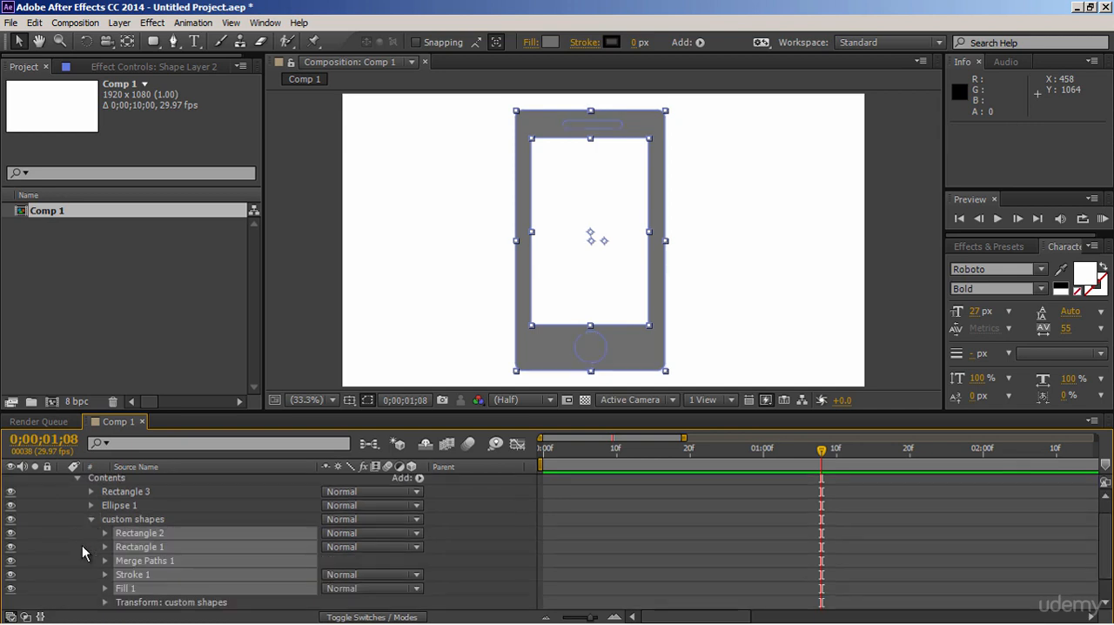
key(F2)
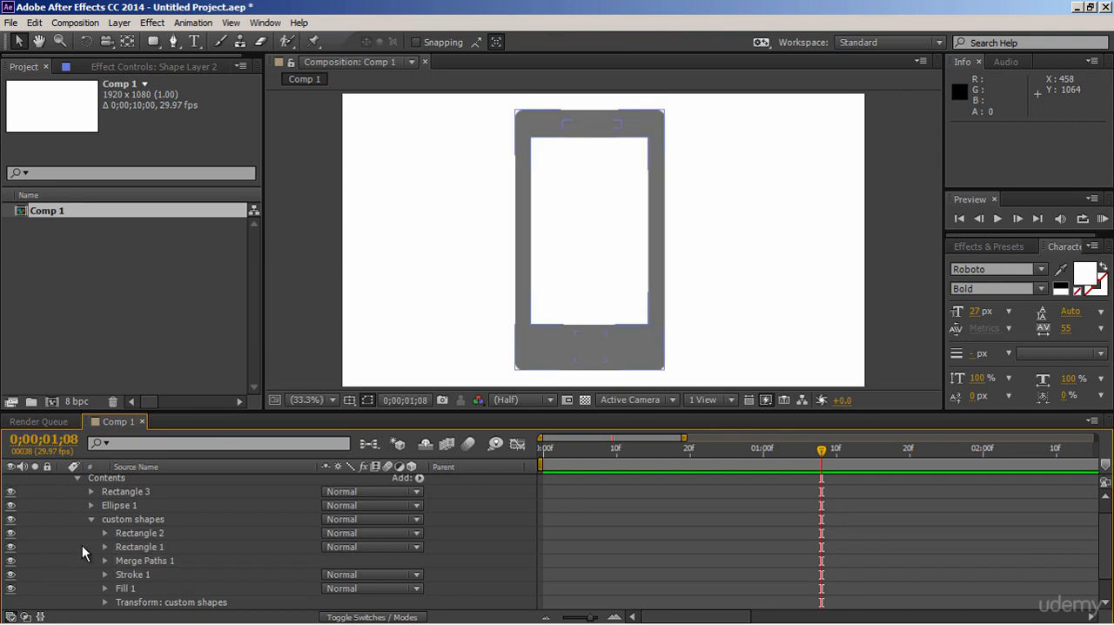